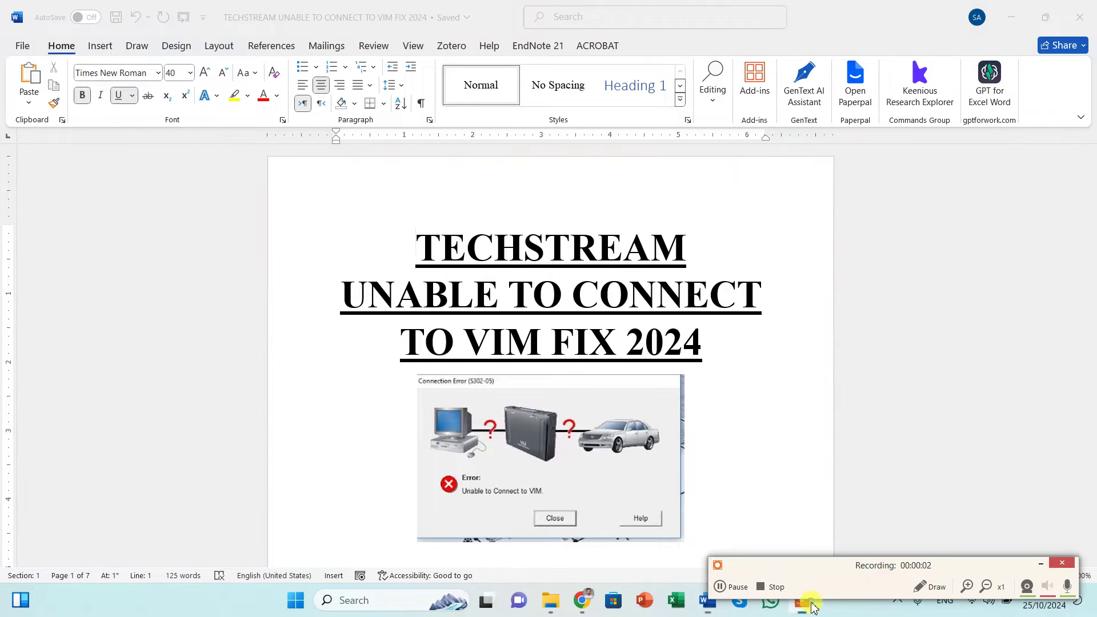
Step: Minimize the open windows to reveal the desktop
click(1038, 566)
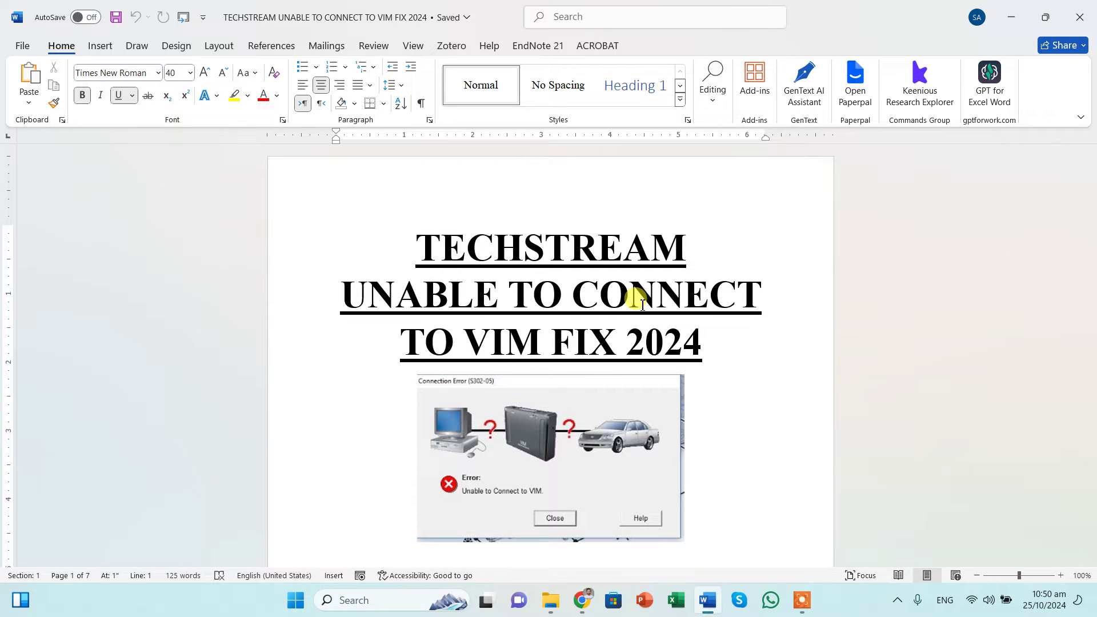
click(1010, 15)
click(1010, 15)
click(1009, 14)
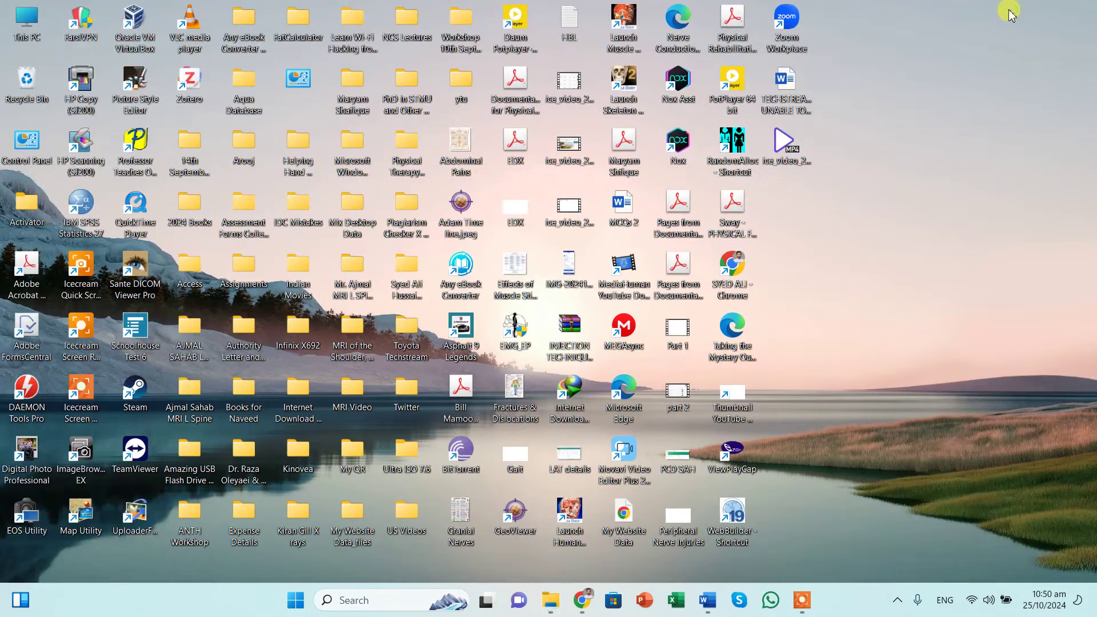
Step: Check This PC's properties for a 64-bit Windows 11 Pro Education, then close Settings
right_click(14, 7)
click(92, 188)
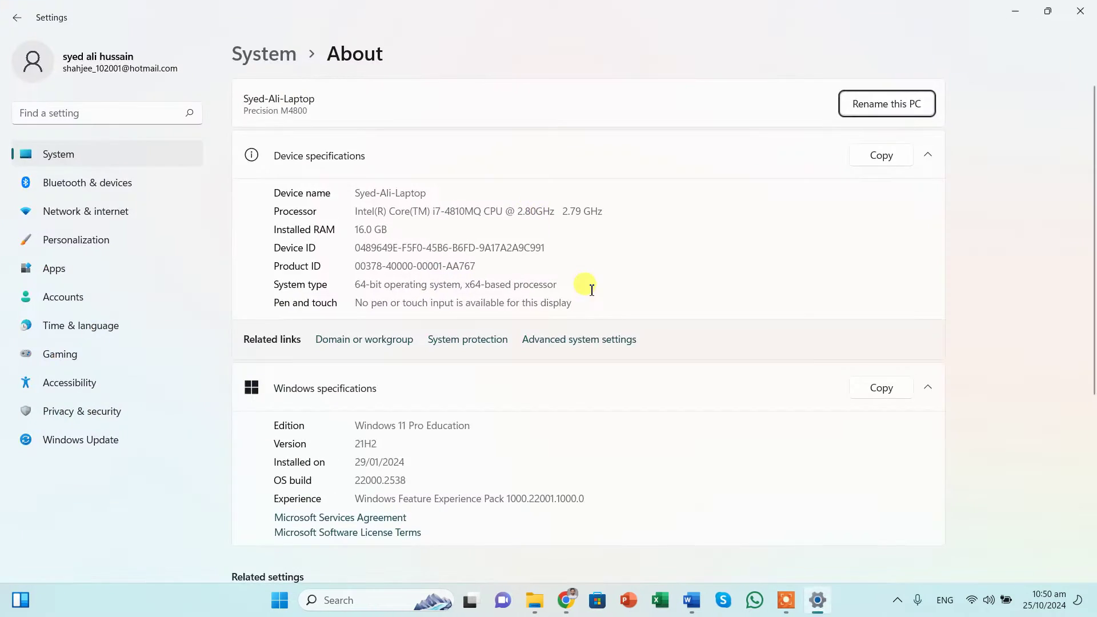
scroll(515, 340, down, 3)
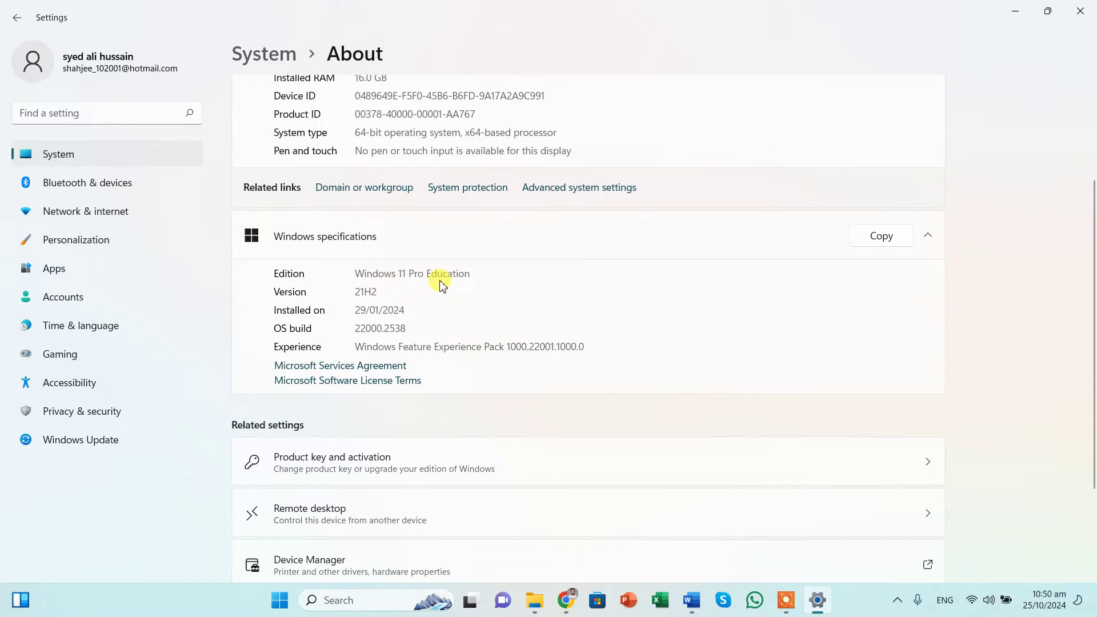
click(1080, 11)
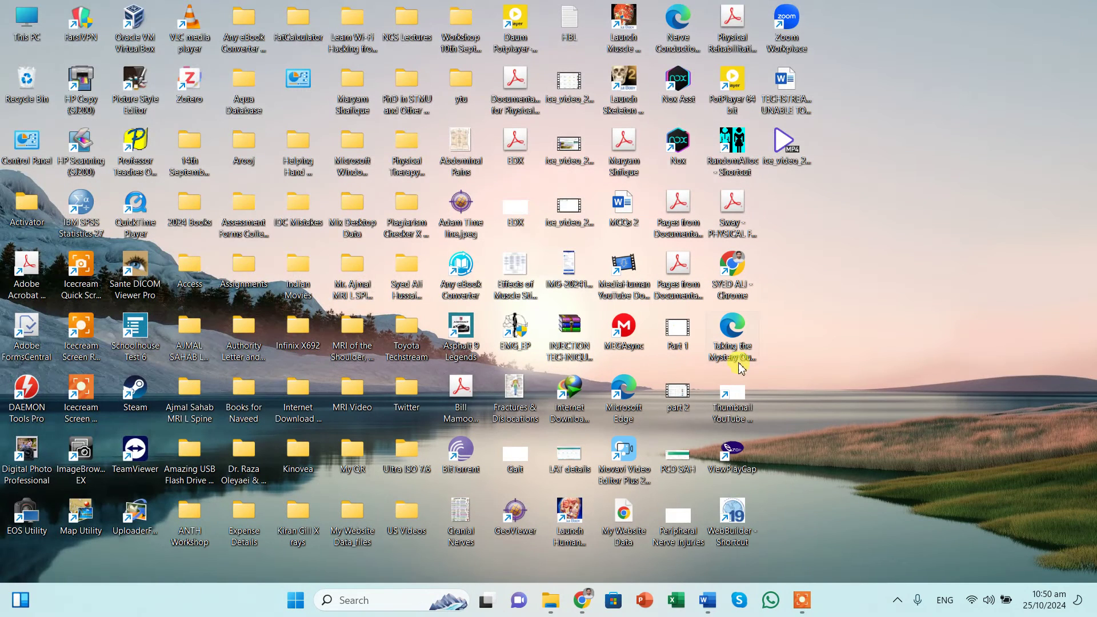
Step: Bring up the Toyota Techstream folder window, then switch over to Chrome on FileCR
mouse_move(554, 610)
click(612, 525)
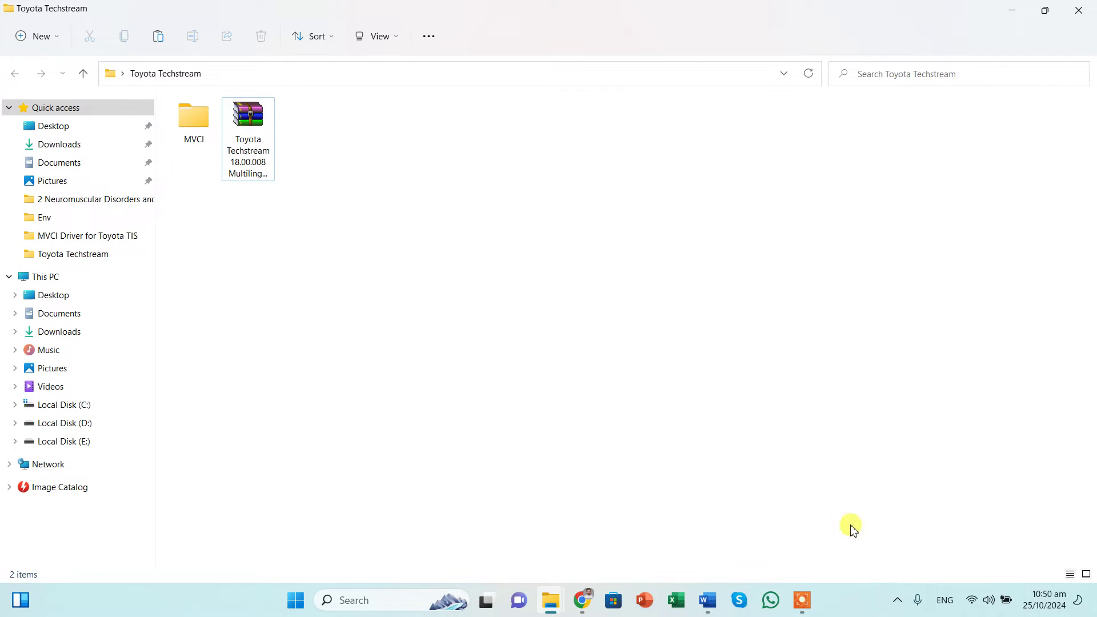
click(897, 600)
click(926, 402)
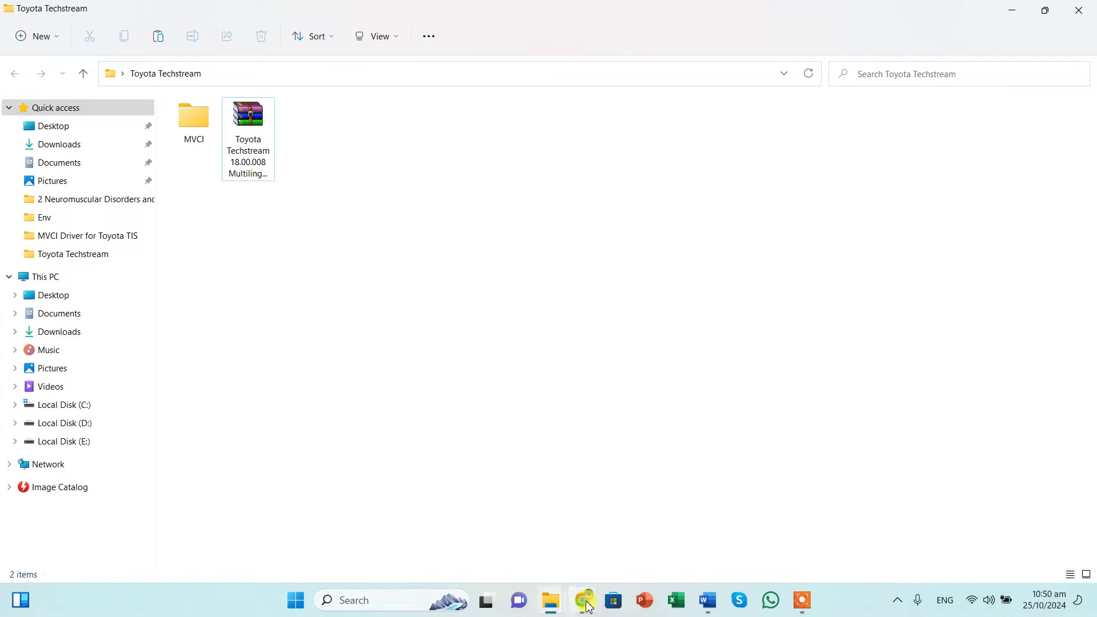
click(582, 600)
Step: Search FileCR for 'techstream'
click(235, 110)
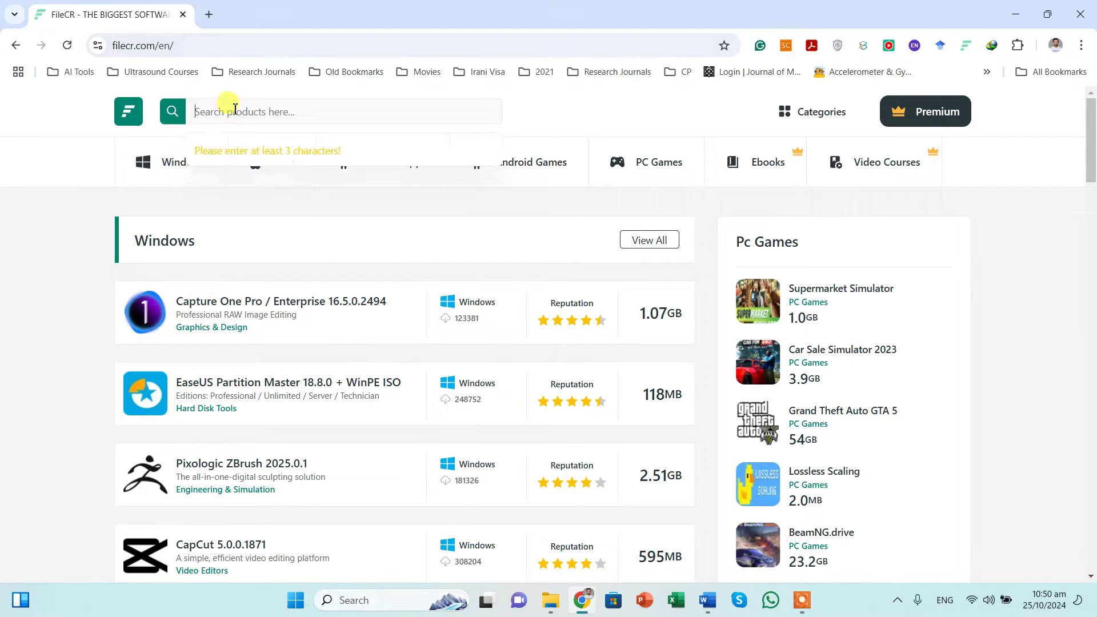
text(techstream)
key(Return)
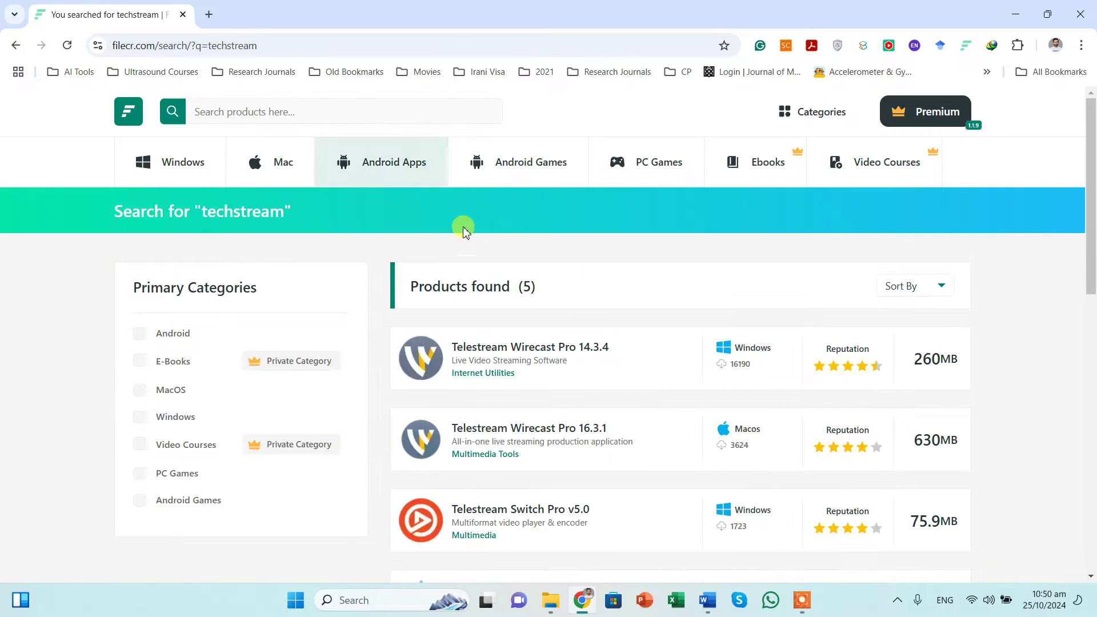
Step: Open the Toyota Techstream 18.00.008 result and start its direct download
scroll(503, 246, down, 5)
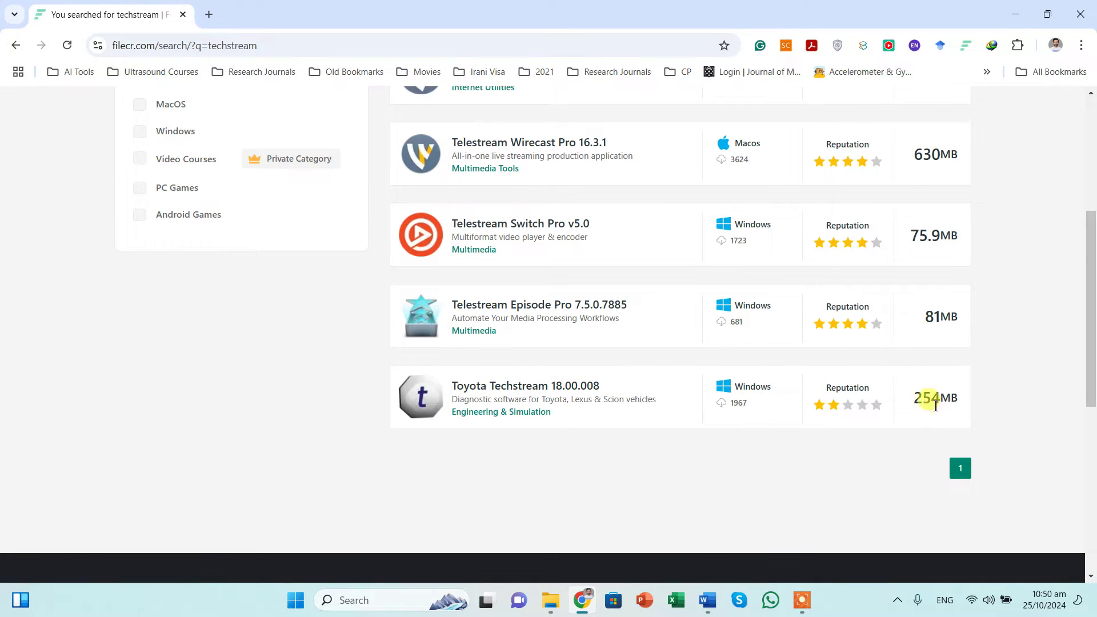
click(558, 386)
scroll(707, 311, down, 3)
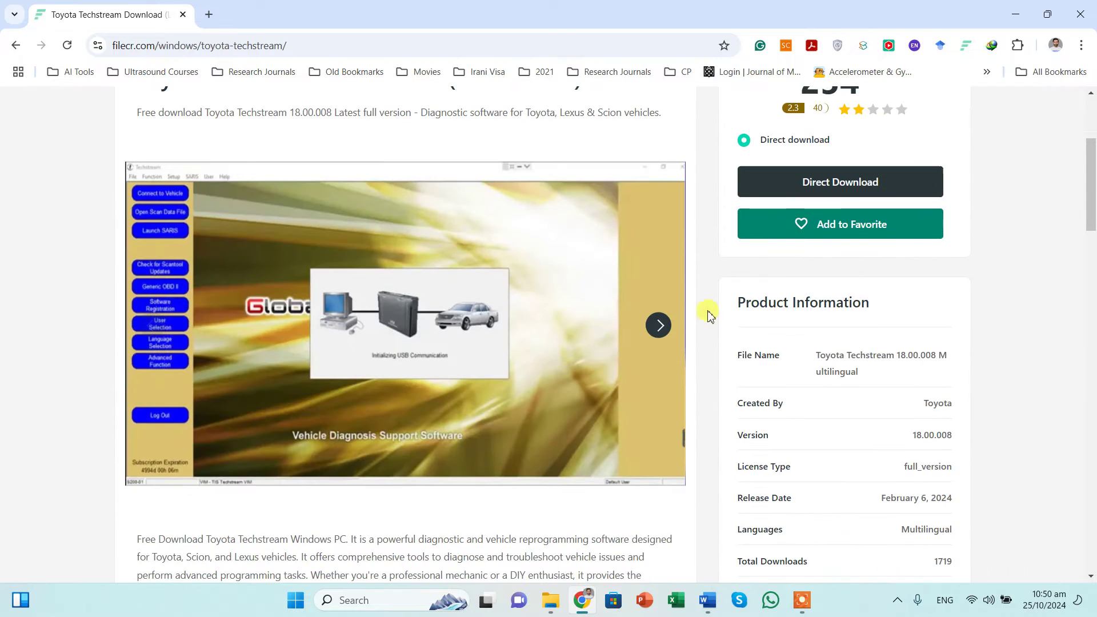
click(855, 184)
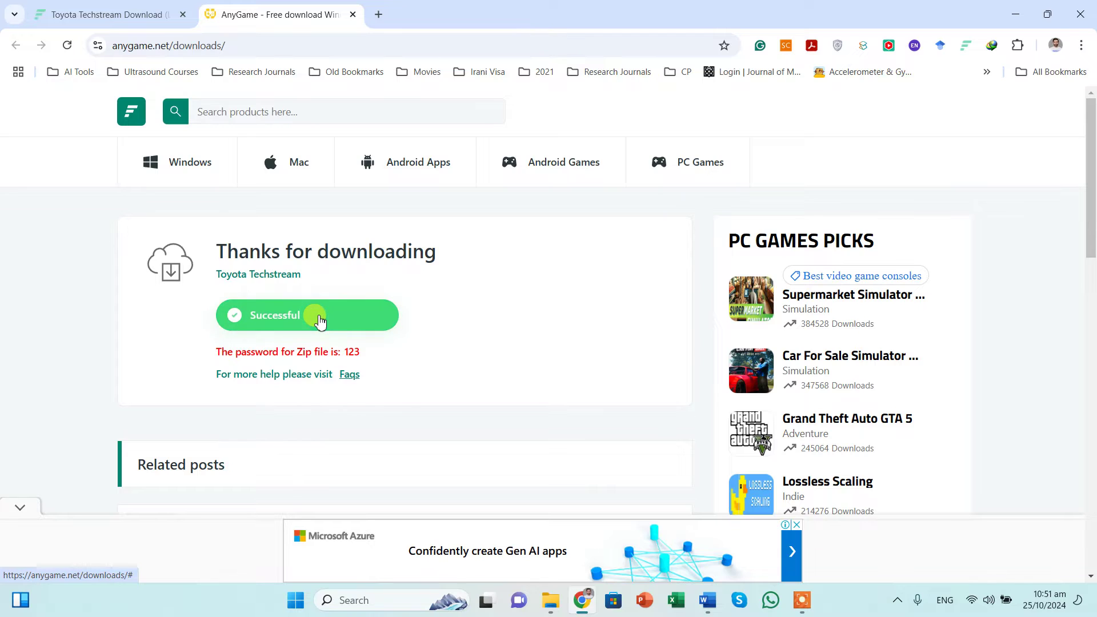
click(320, 321)
Step: Close the advert and start saving the 254 MB Techstream archive to Downloads\Compressed
click(958, 178)
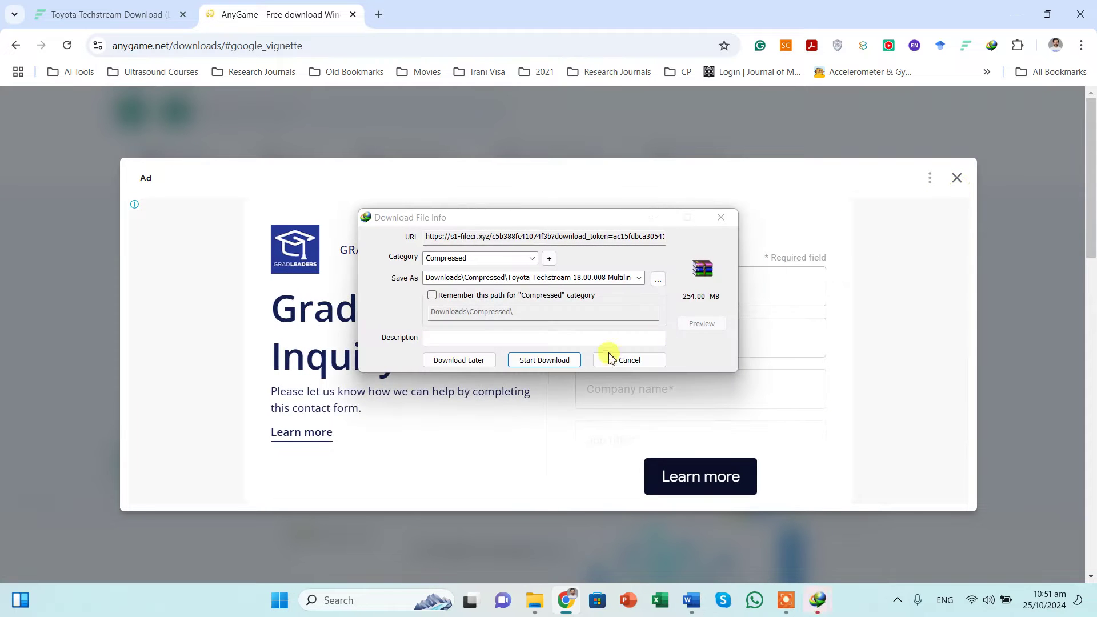
drag(643, 218, 446, 314)
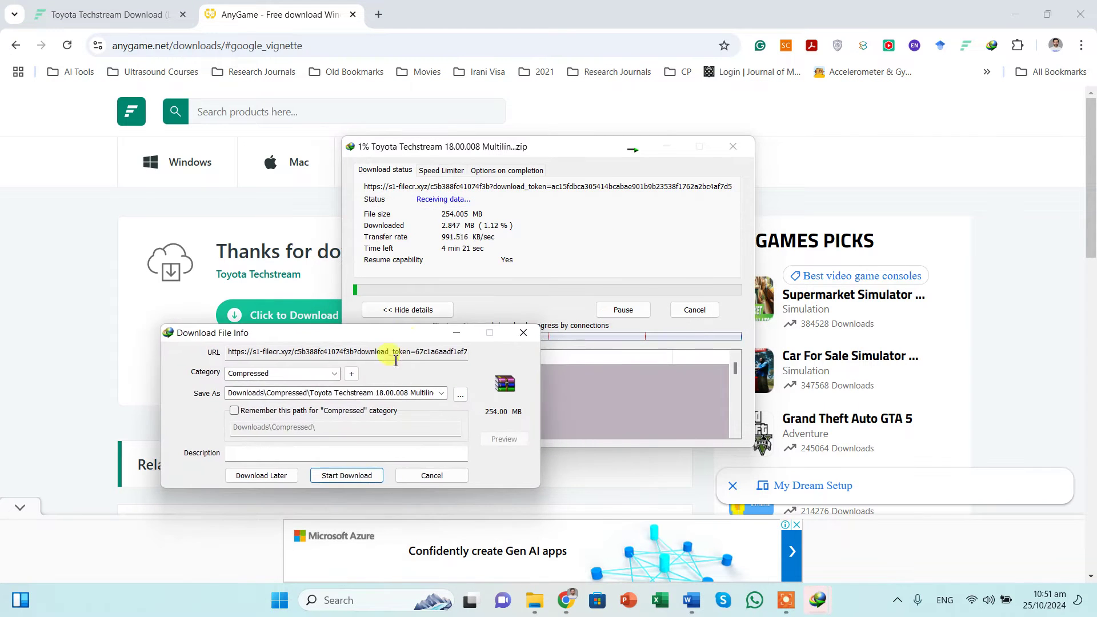
click(355, 470)
Step: Decline overwriting the existing archive and cancel the duplicate download
click(602, 379)
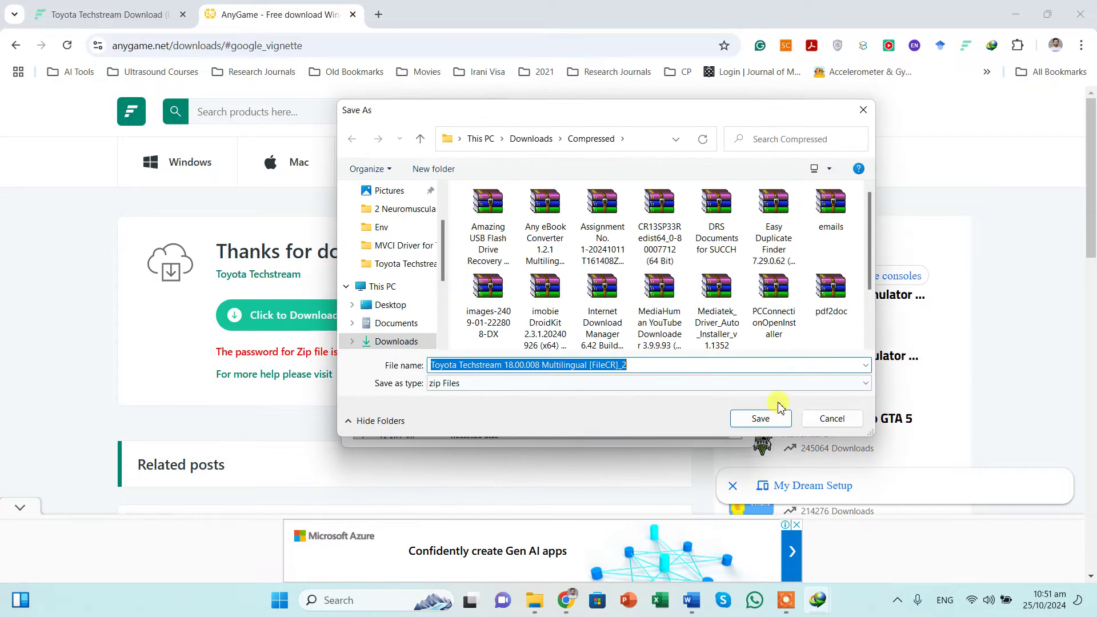
click(762, 416)
click(628, 379)
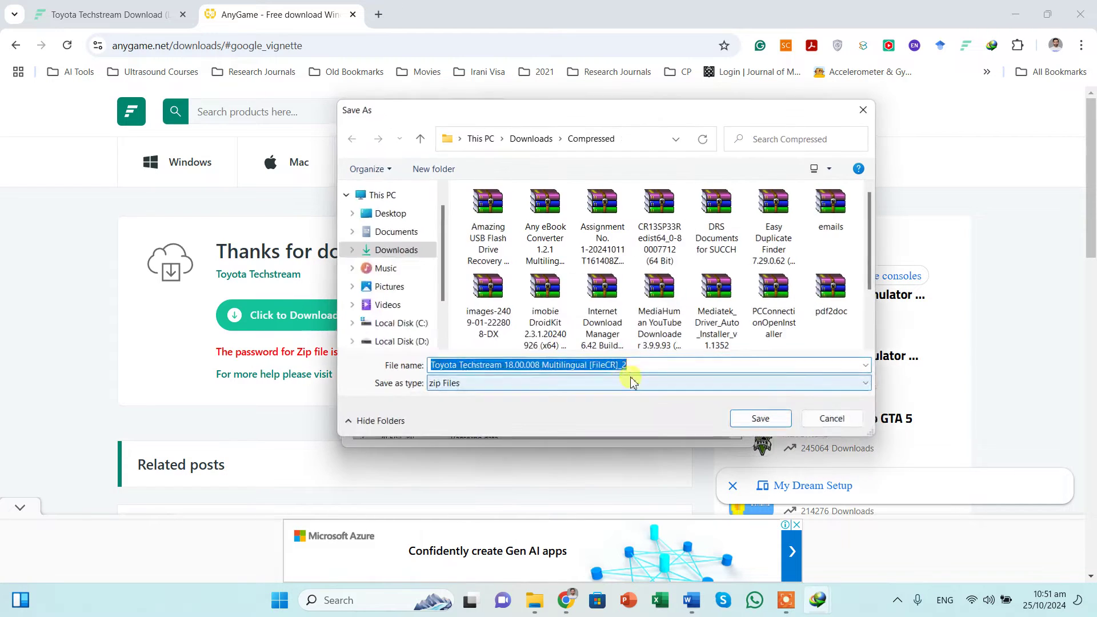
click(818, 417)
click(663, 379)
click(600, 358)
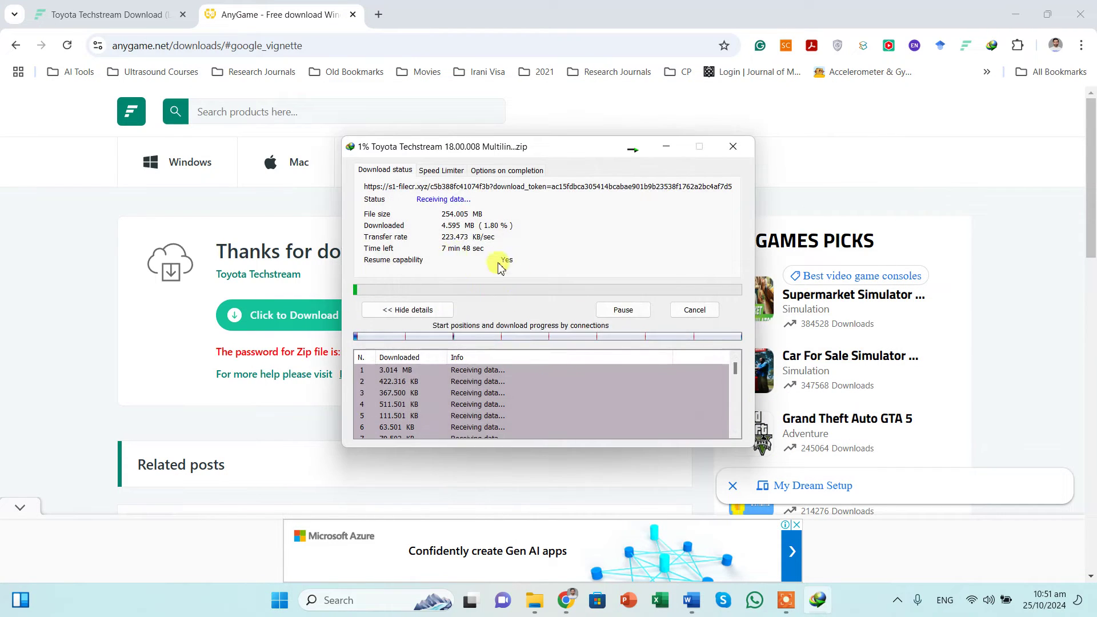
click(695, 310)
Step: Extract the Techstream archive here with WinRAR, entering the archive password
click(1016, 14)
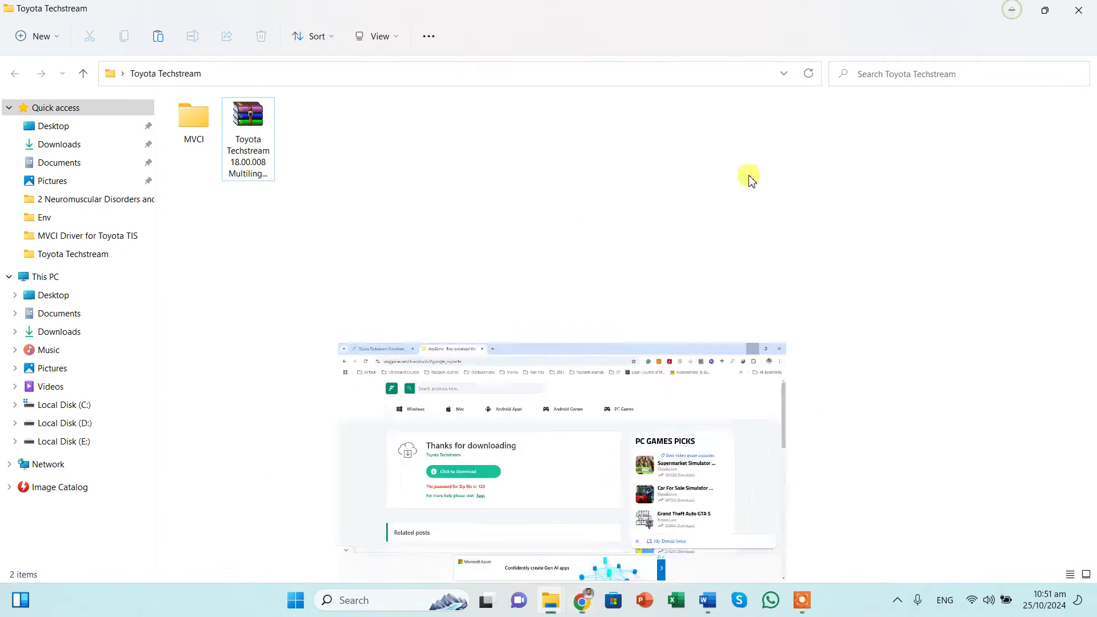
right_click(239, 163)
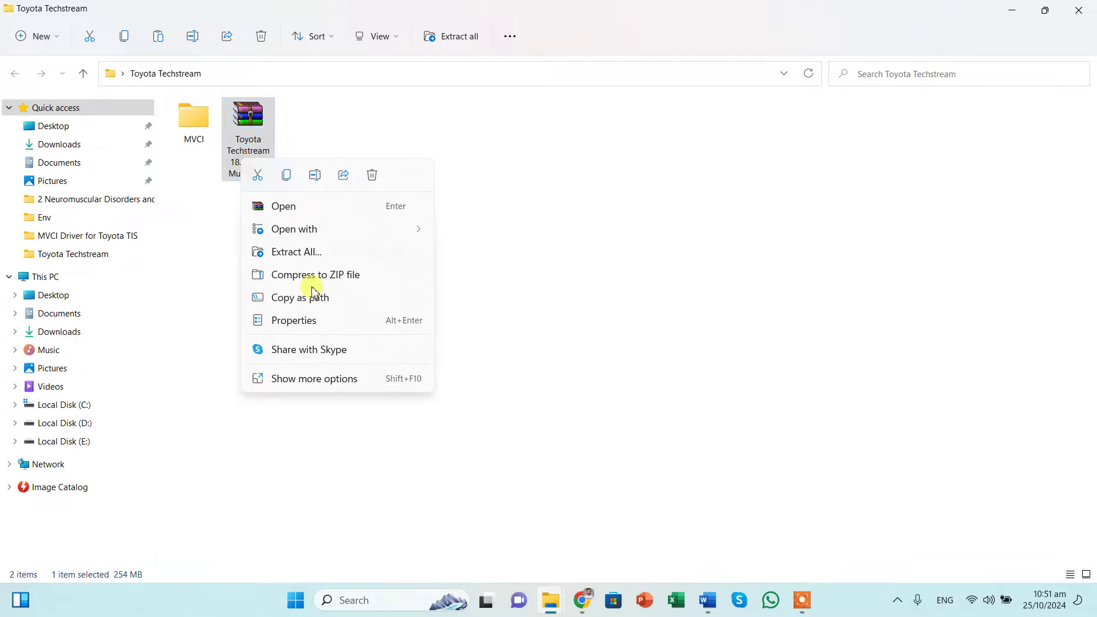
click(316, 379)
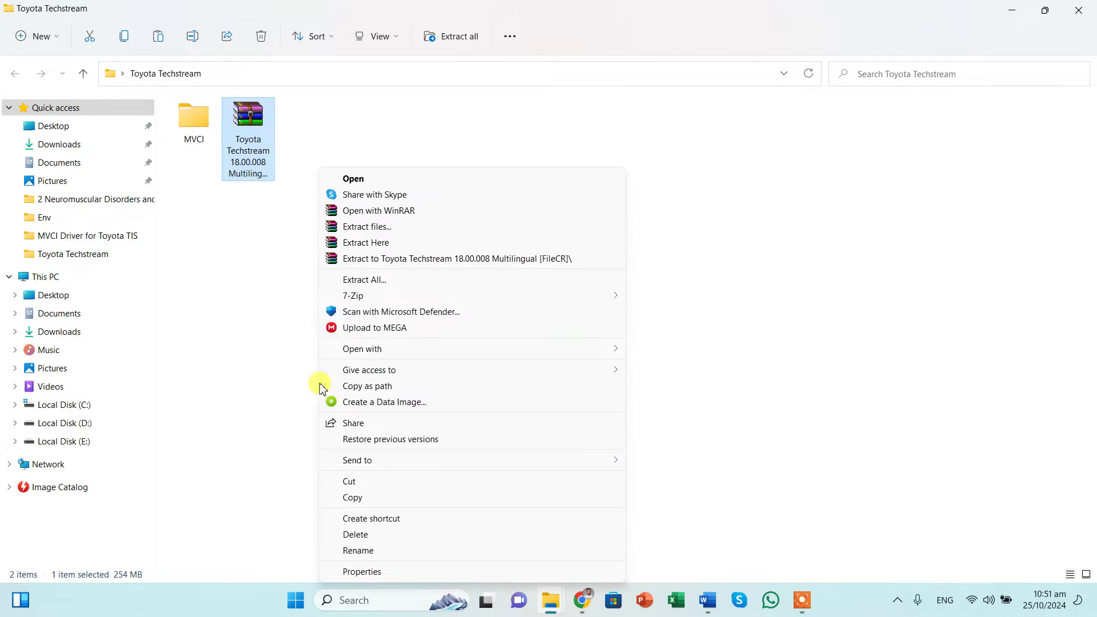
click(368, 242)
text(12)
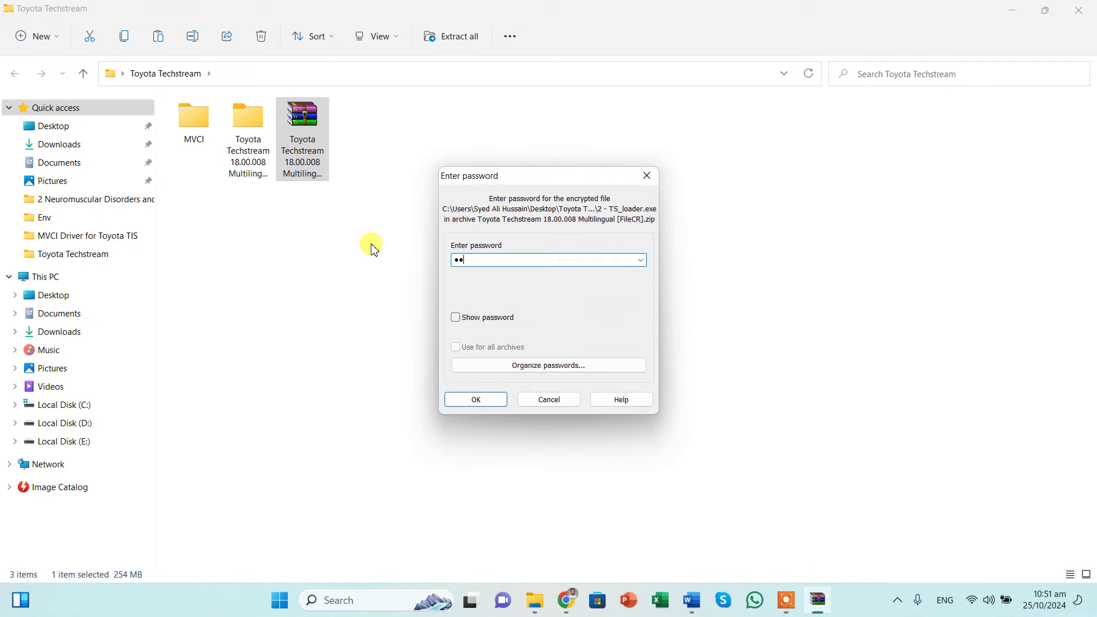
click(458, 400)
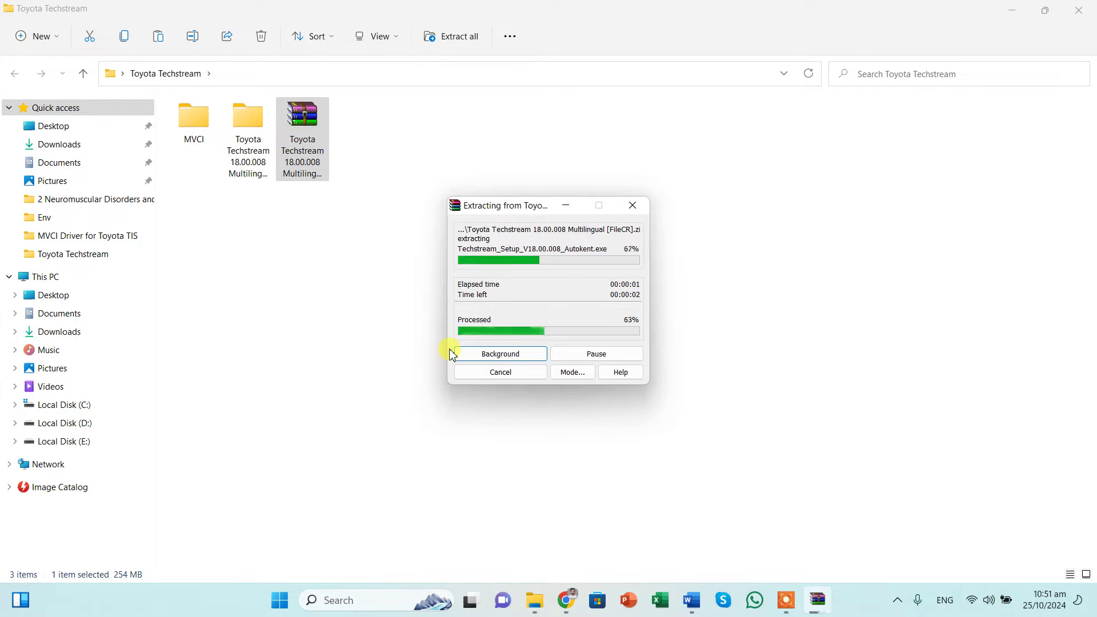
Step: Open the extracted 18.00.008 Multilingual folder and run Techstream_Setup as administrator
double_click(254, 163)
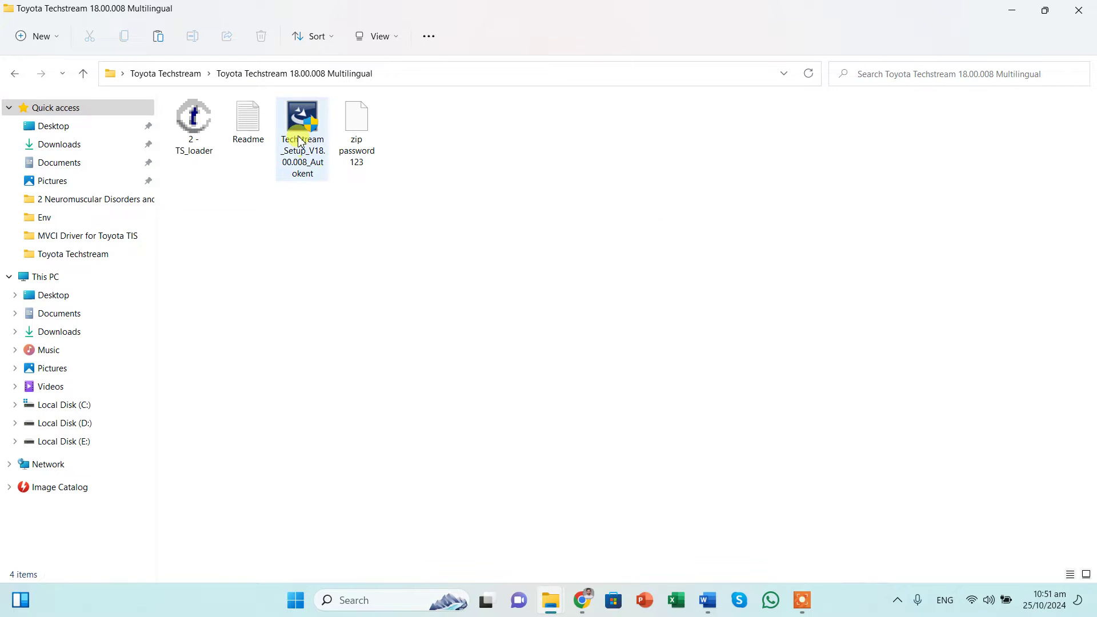
right_click(311, 149)
click(345, 206)
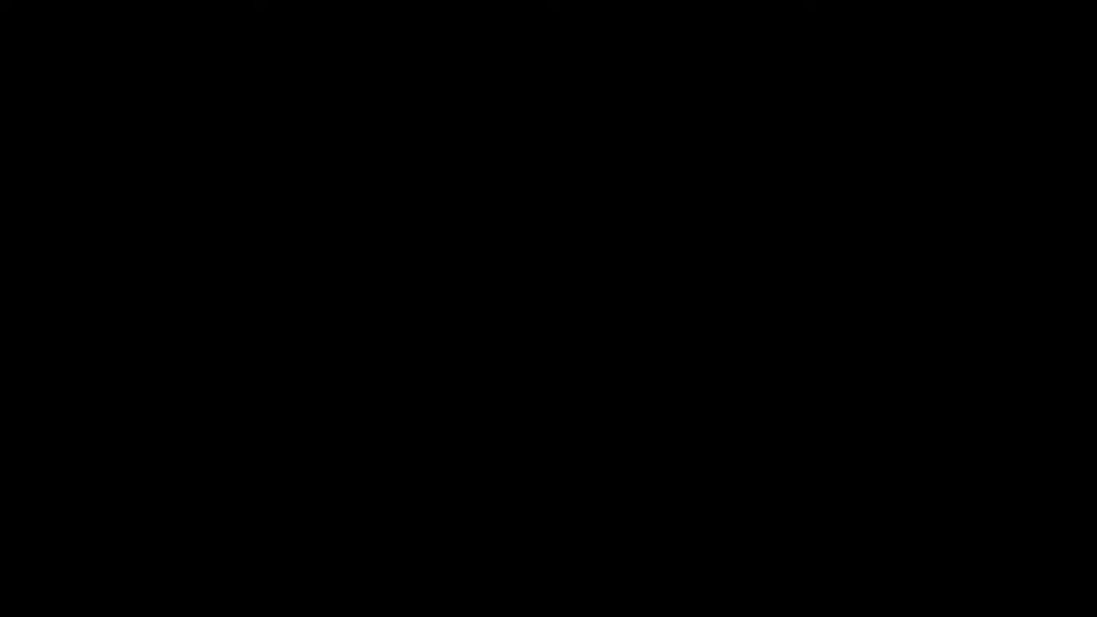
click(489, 410)
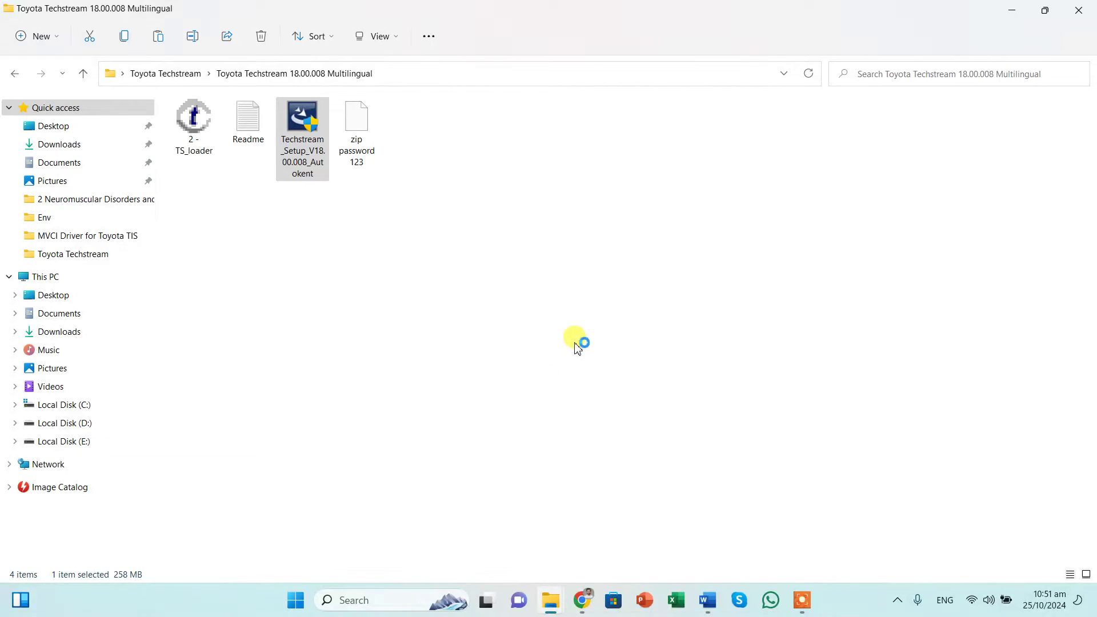
Step: Accept the license, enter company name 'SAH' and install Techstream Software
click(623, 425)
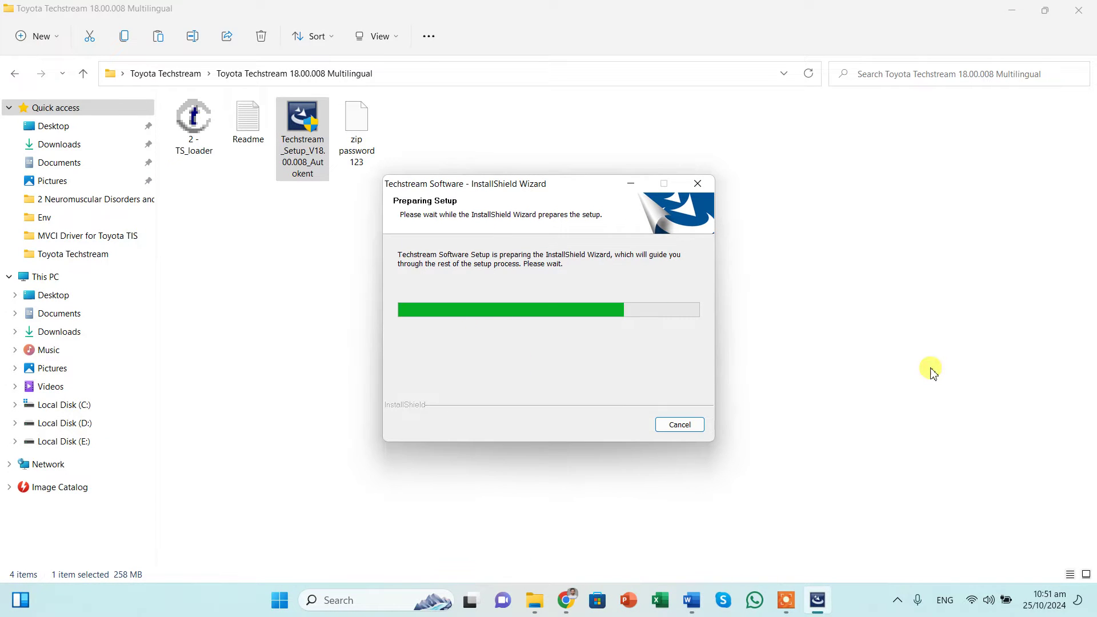
click(622, 425)
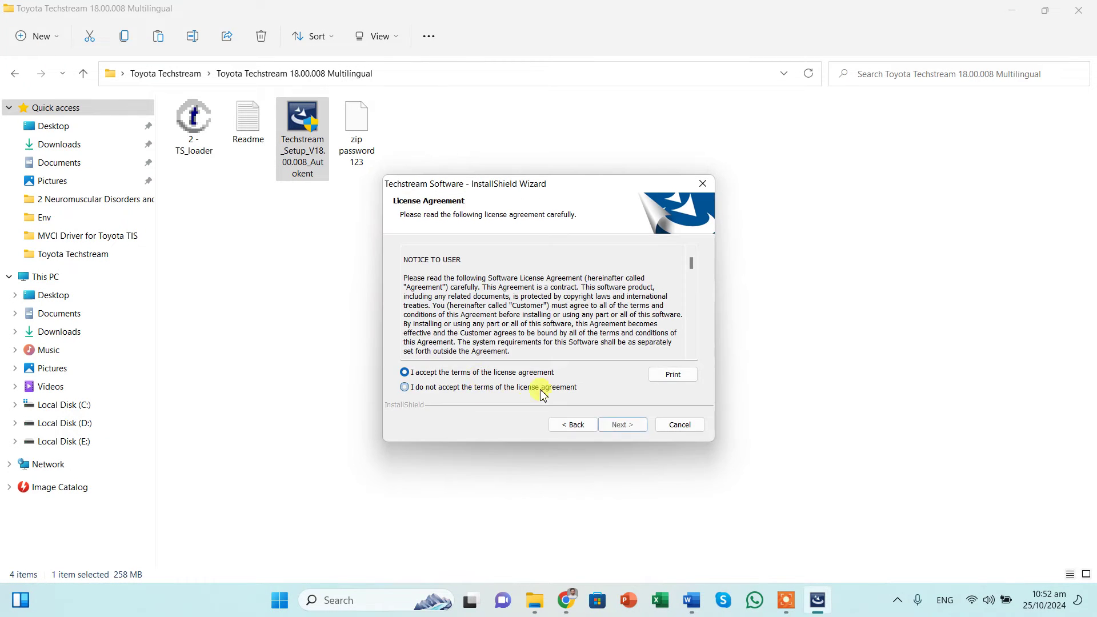
click(406, 372)
click(623, 425)
click(515, 336)
text(SAH)
click(623, 424)
click(620, 423)
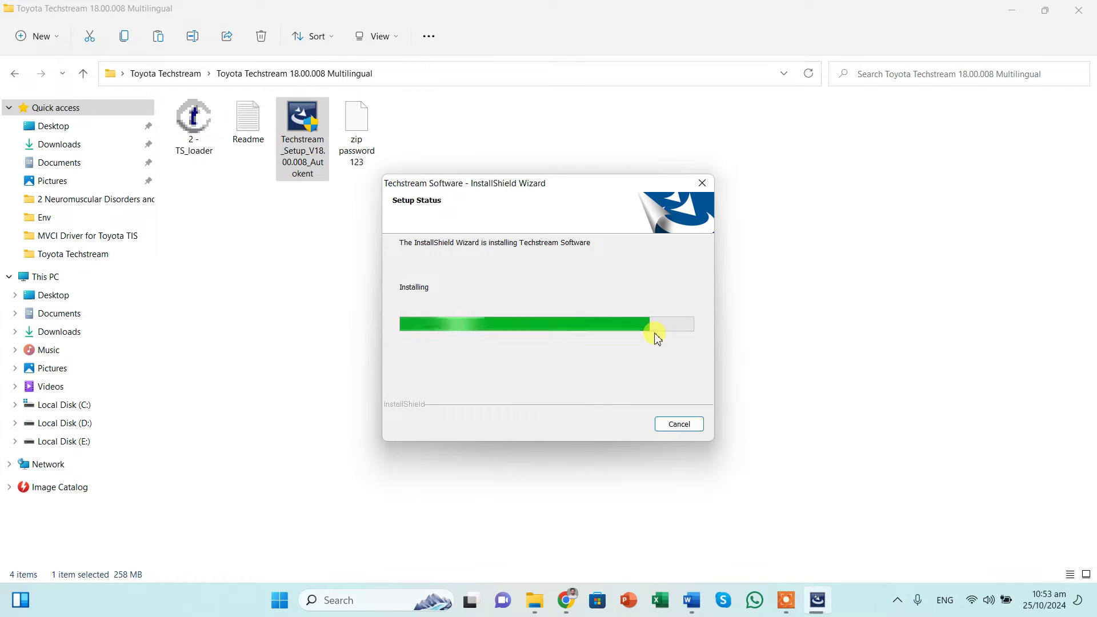
click(193, 126)
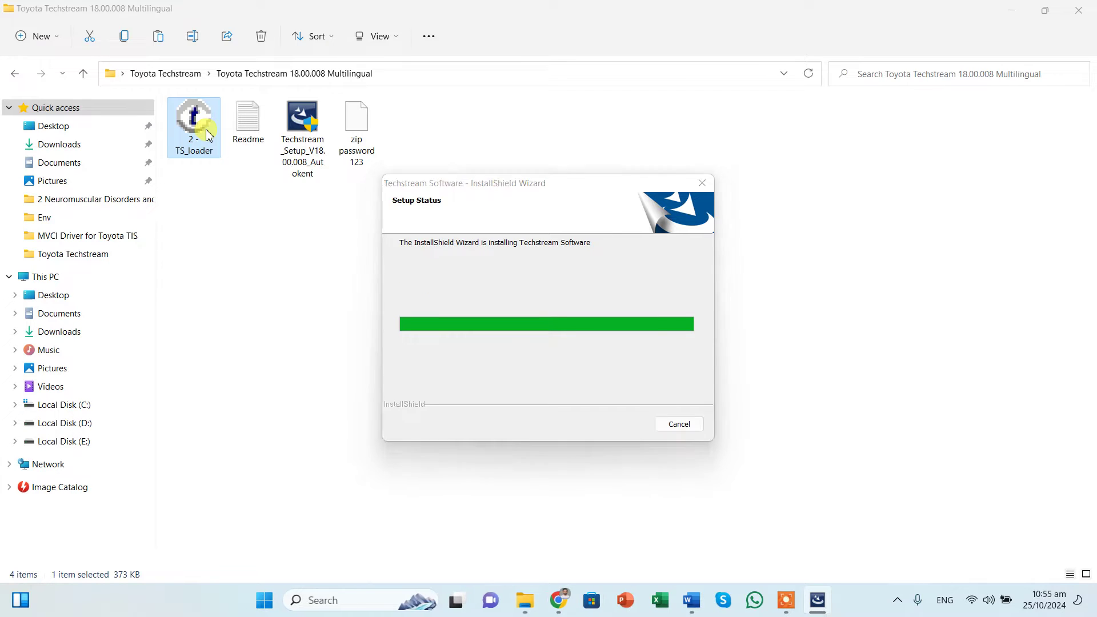
Step: Close the finished installer and copy the 2 - TS_loader file
click(626, 423)
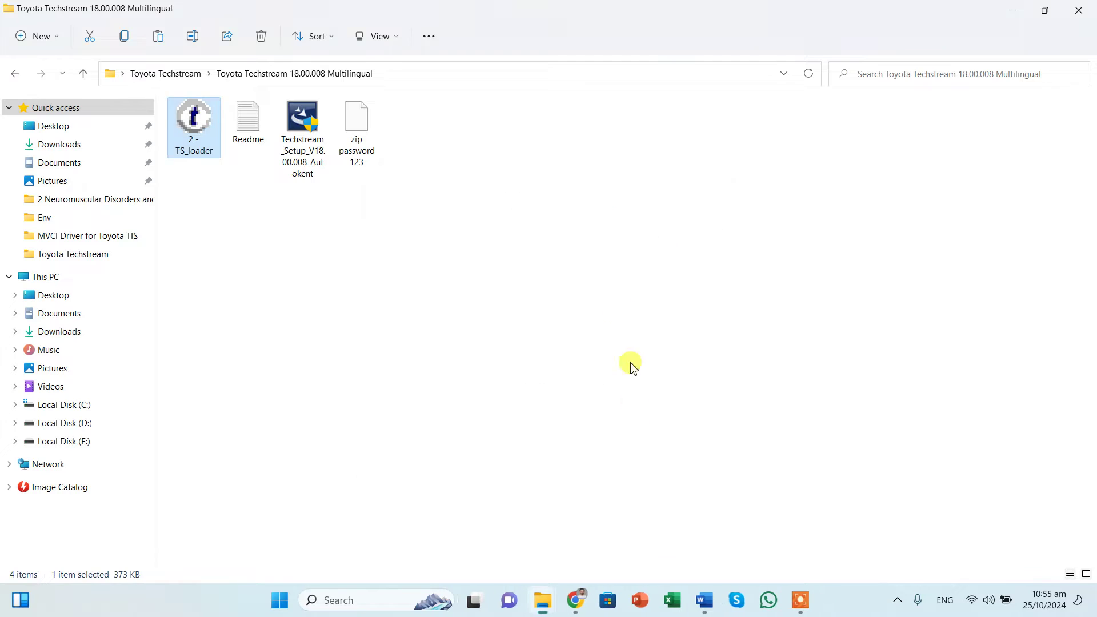
click(212, 136)
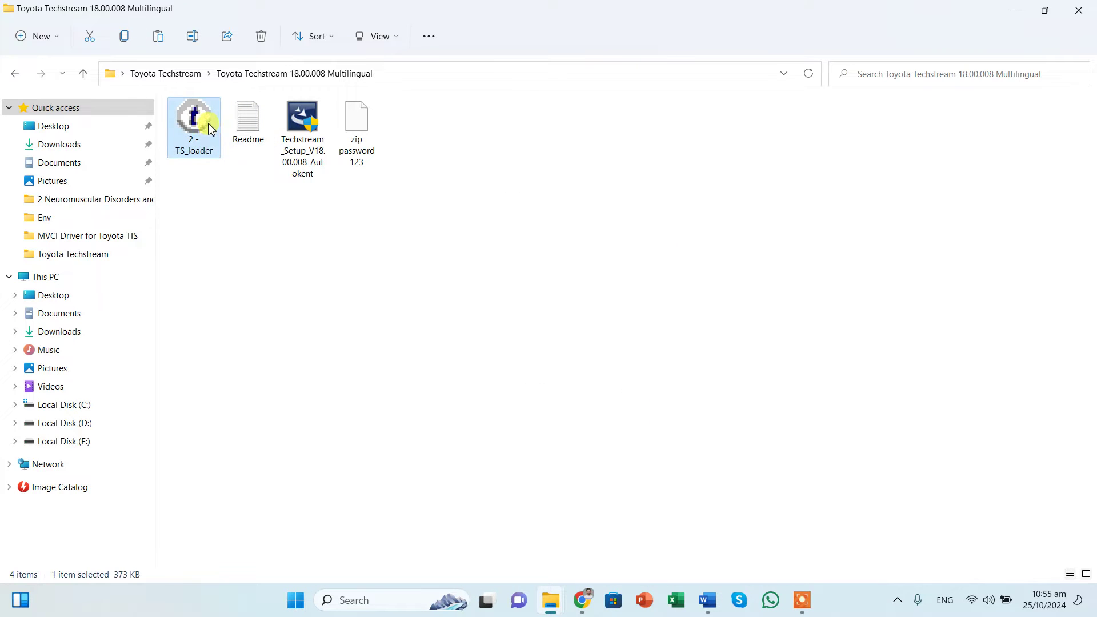
right_click(221, 148)
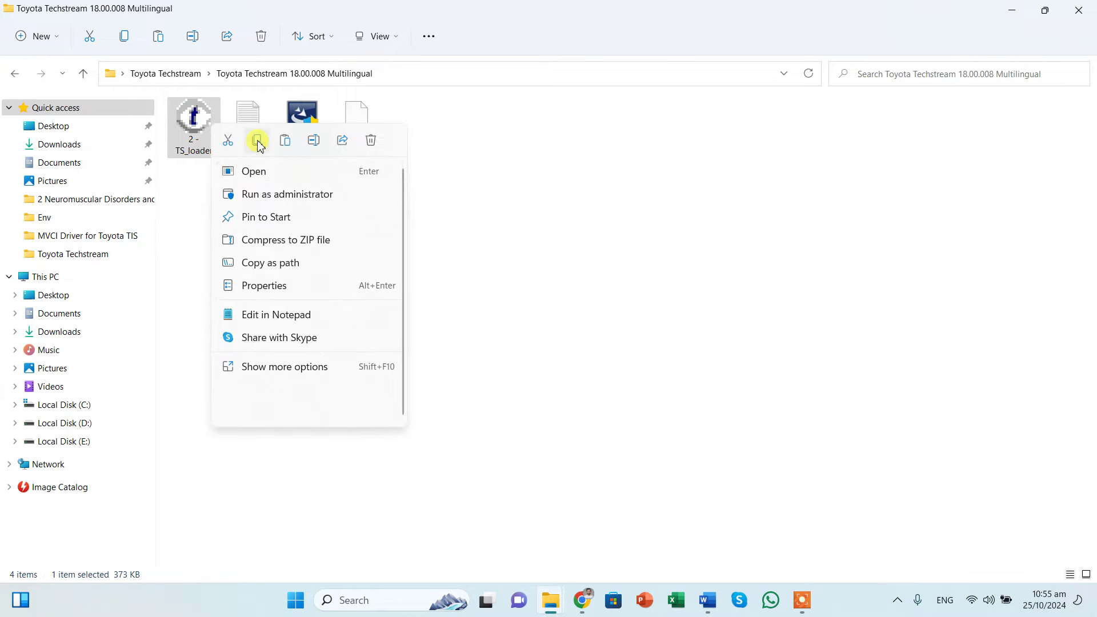
click(258, 142)
Step: Paste 2 - TS_loader into Techstream's bin folder under Program Files (x86), Toyota Diagnostics
click(1012, 10)
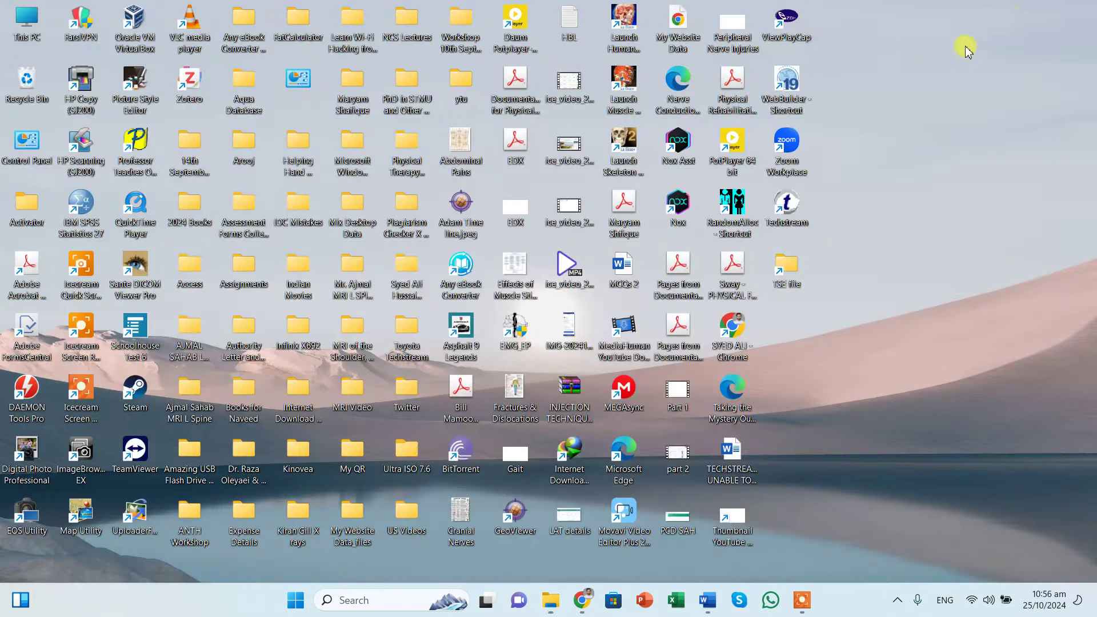
right_click(784, 203)
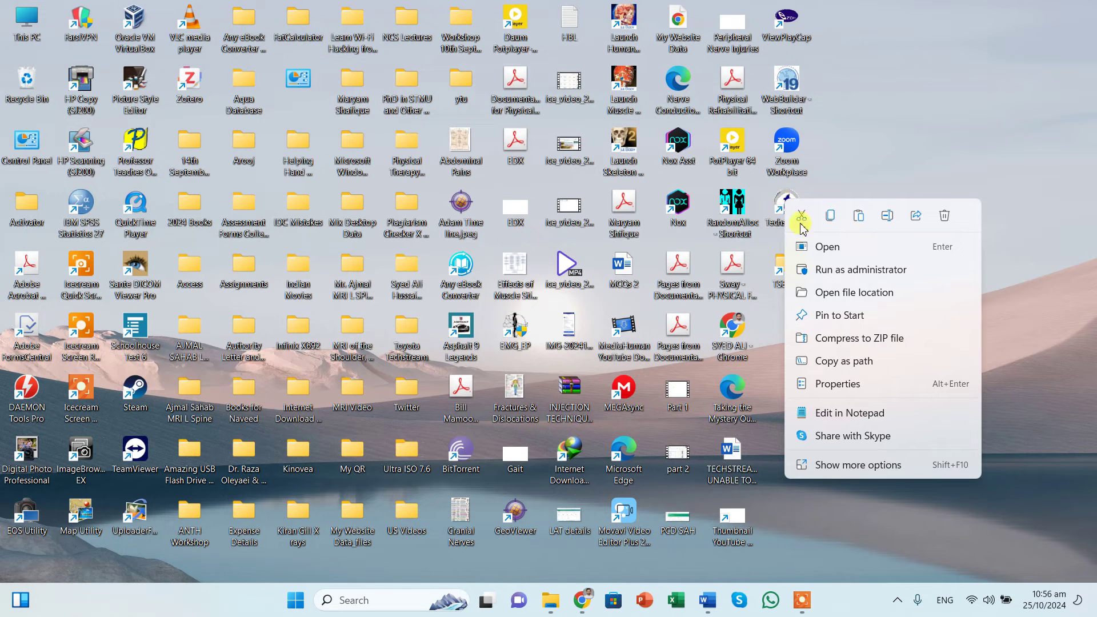
click(854, 294)
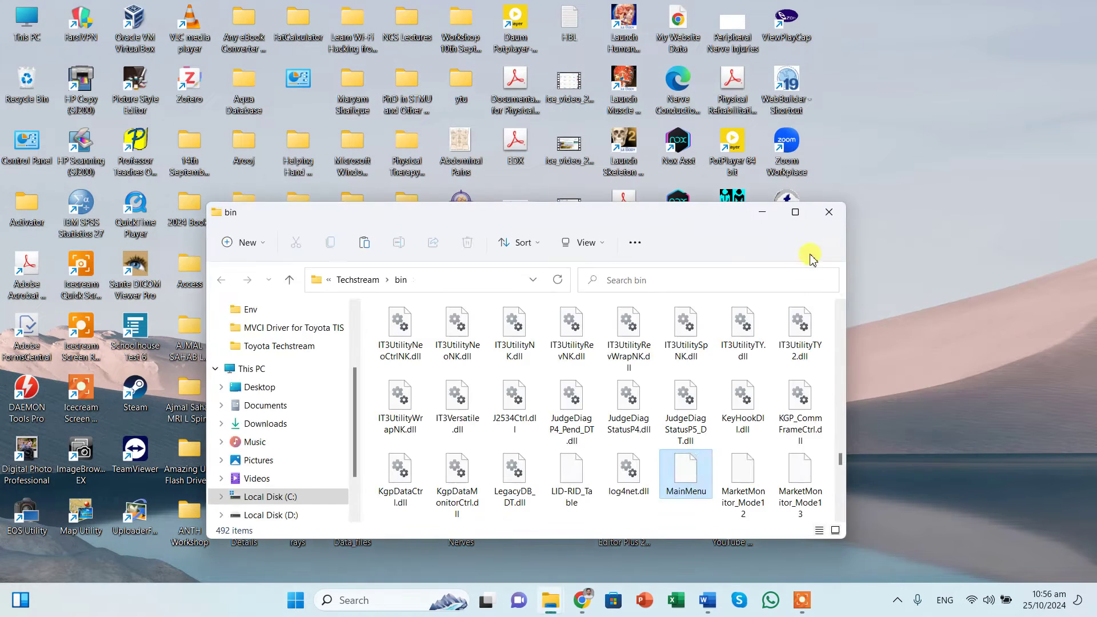
click(795, 211)
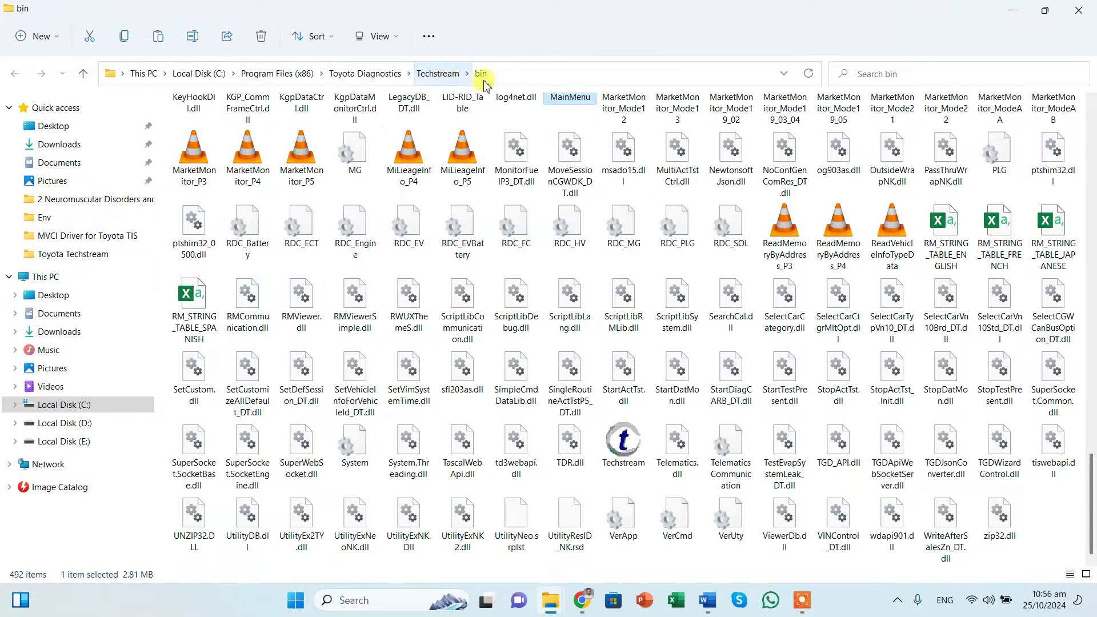
click(1054, 527)
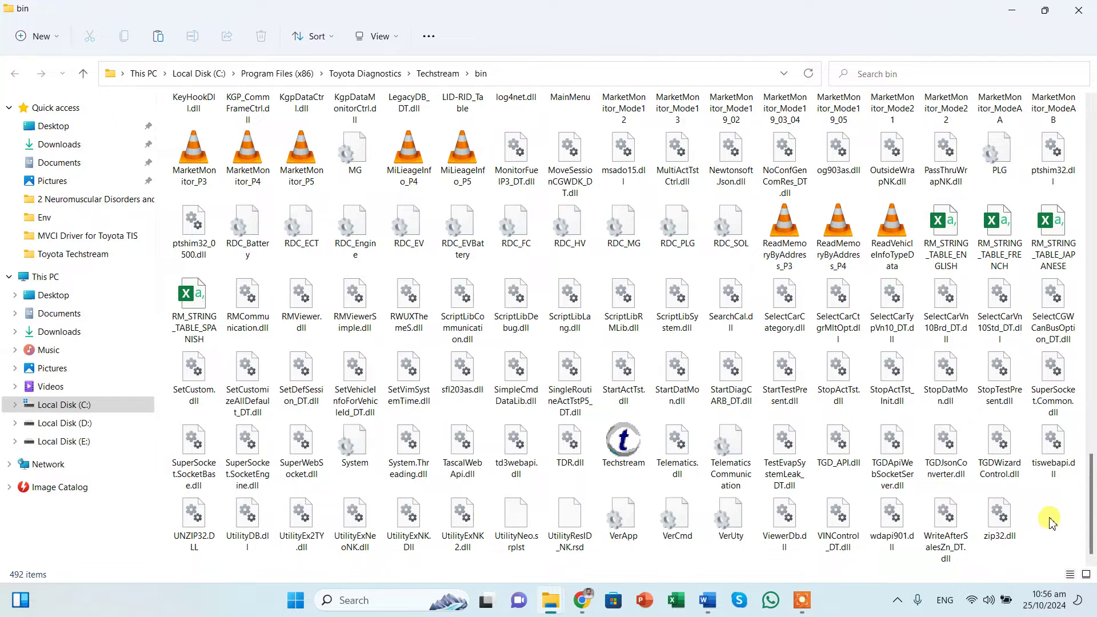
right_click(988, 315)
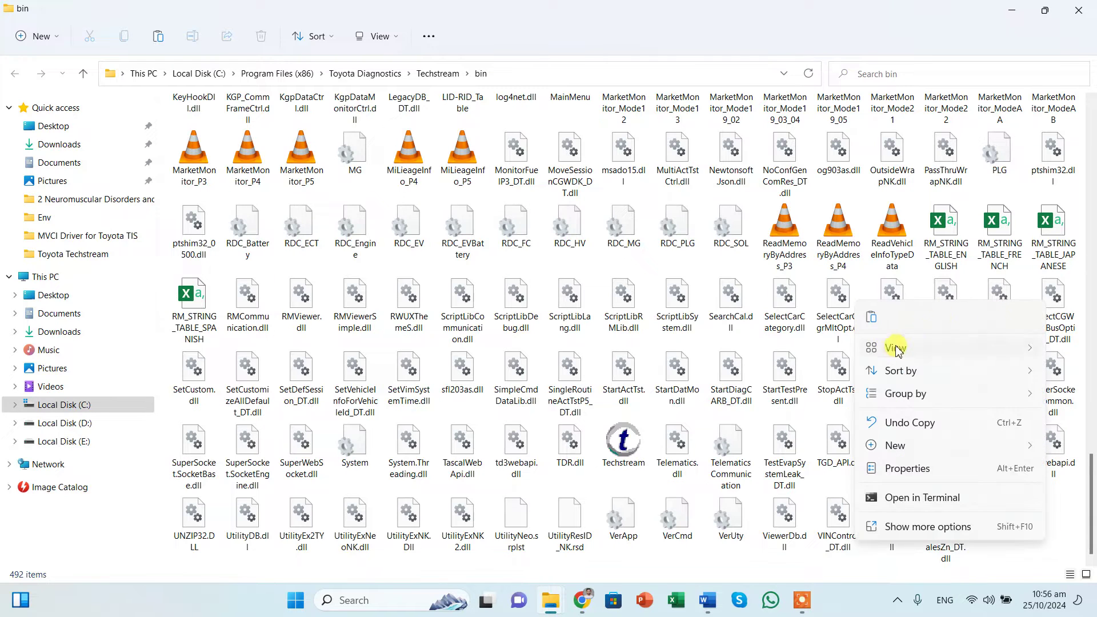
click(873, 318)
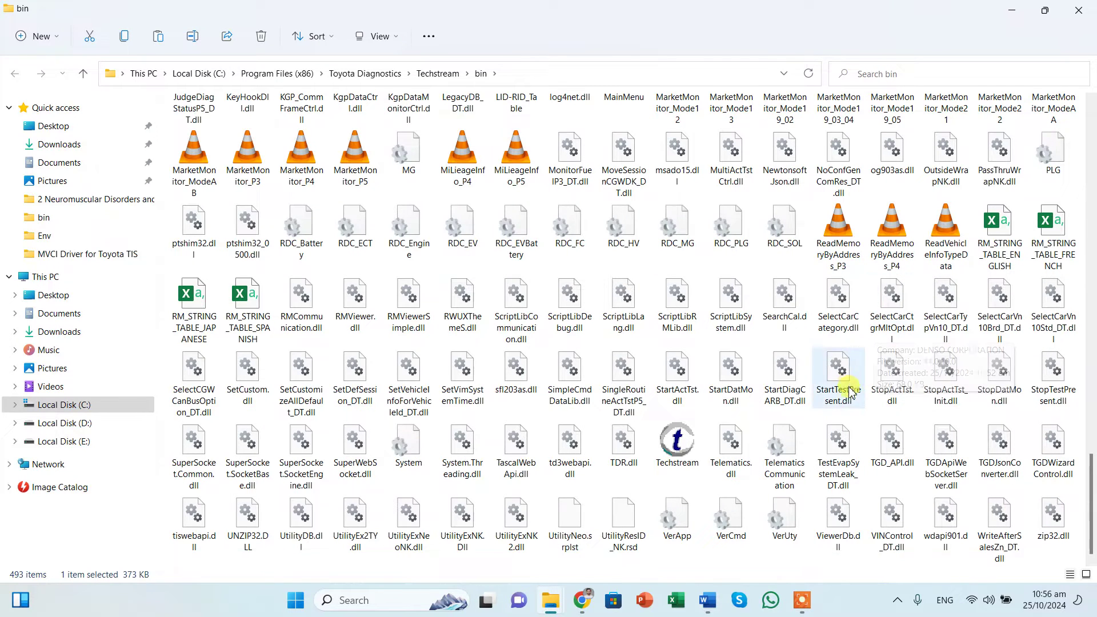
scroll(854, 419, up, 20)
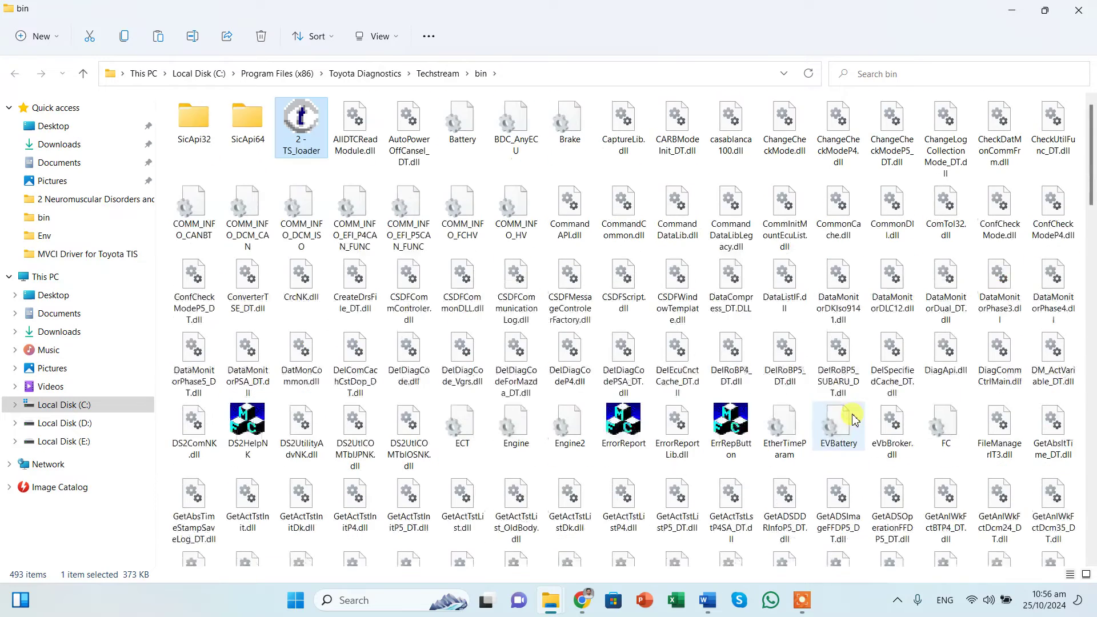
Step: Launch TS_loader without a key, choose the Other area and keep English
double_click(298, 139)
click(531, 265)
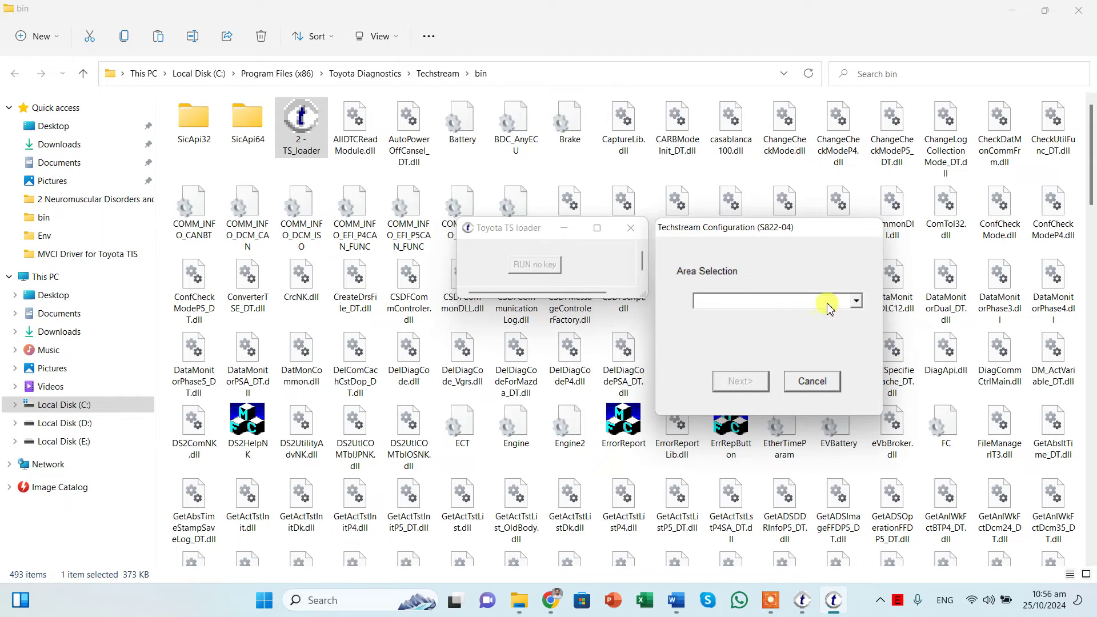
click(830, 309)
click(729, 350)
click(762, 383)
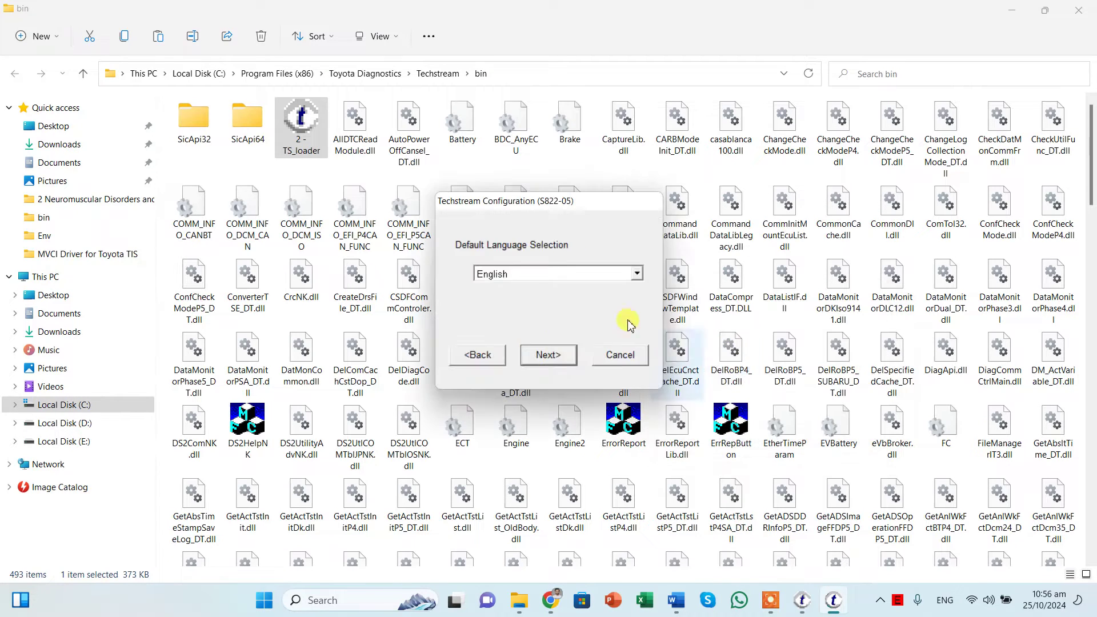
click(548, 354)
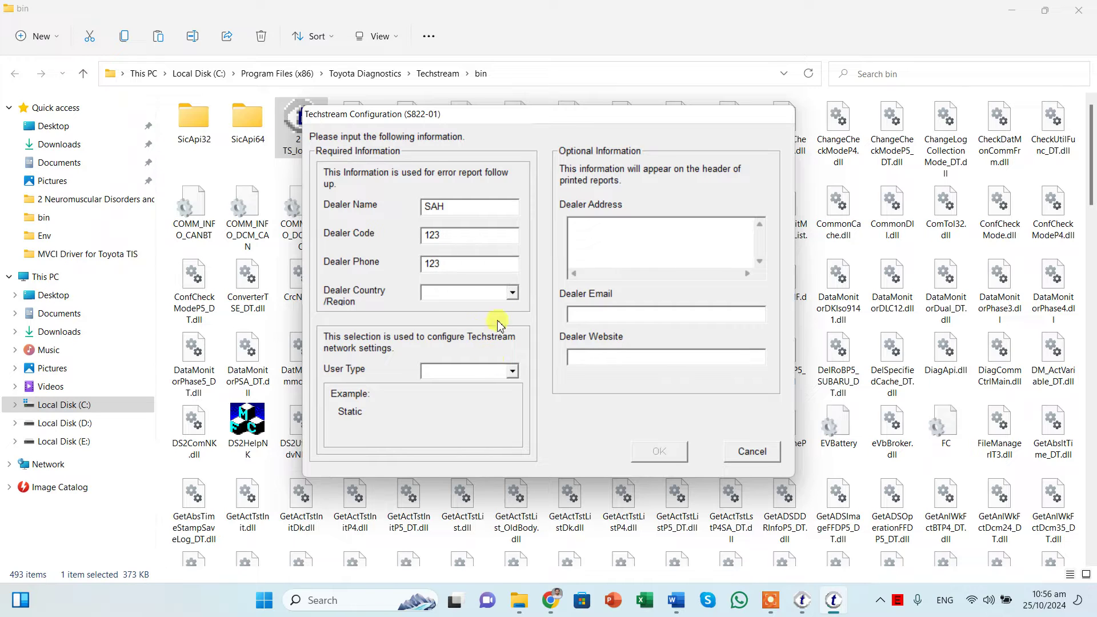
Step: Set dealer country to Pakistan and user type to Dealer, then confirm
click(502, 292)
key(p)
click(457, 326)
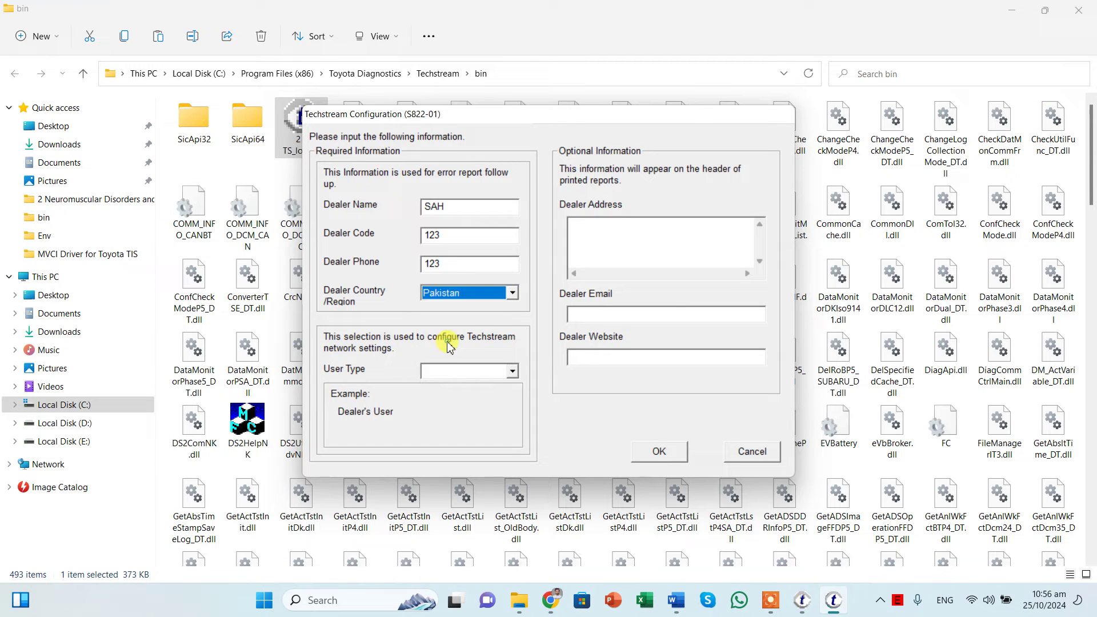
click(677, 447)
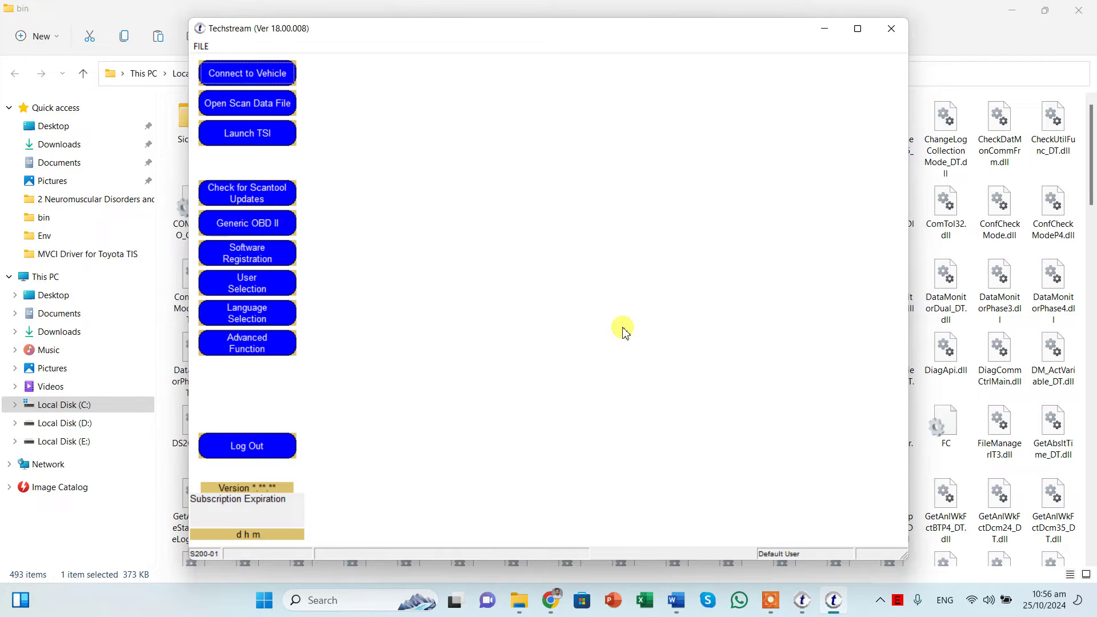
key(Escape)
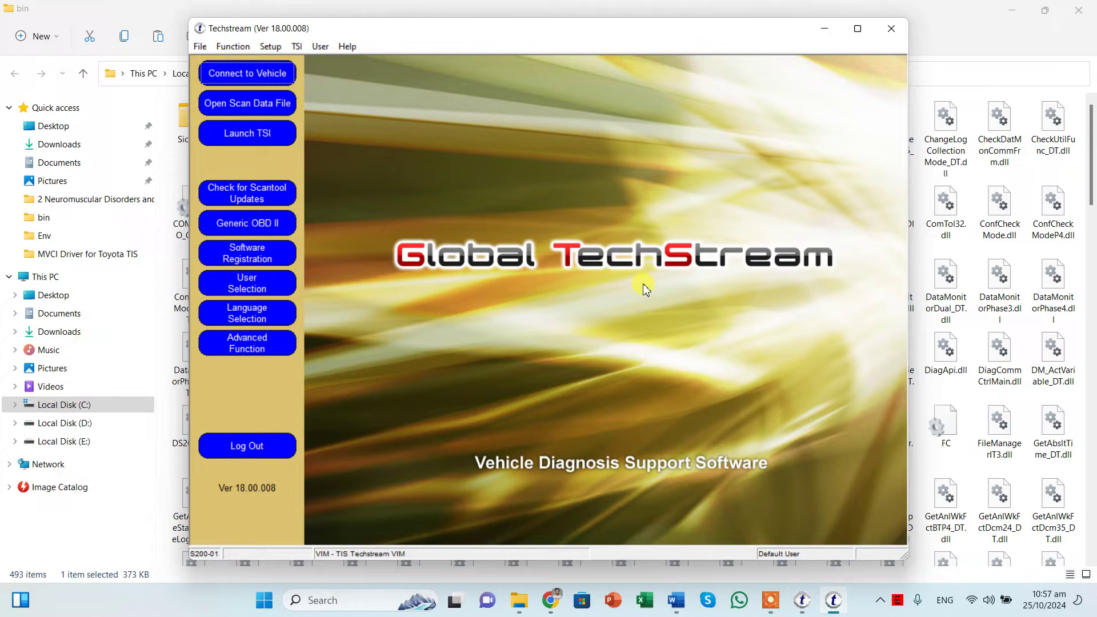
click(297, 46)
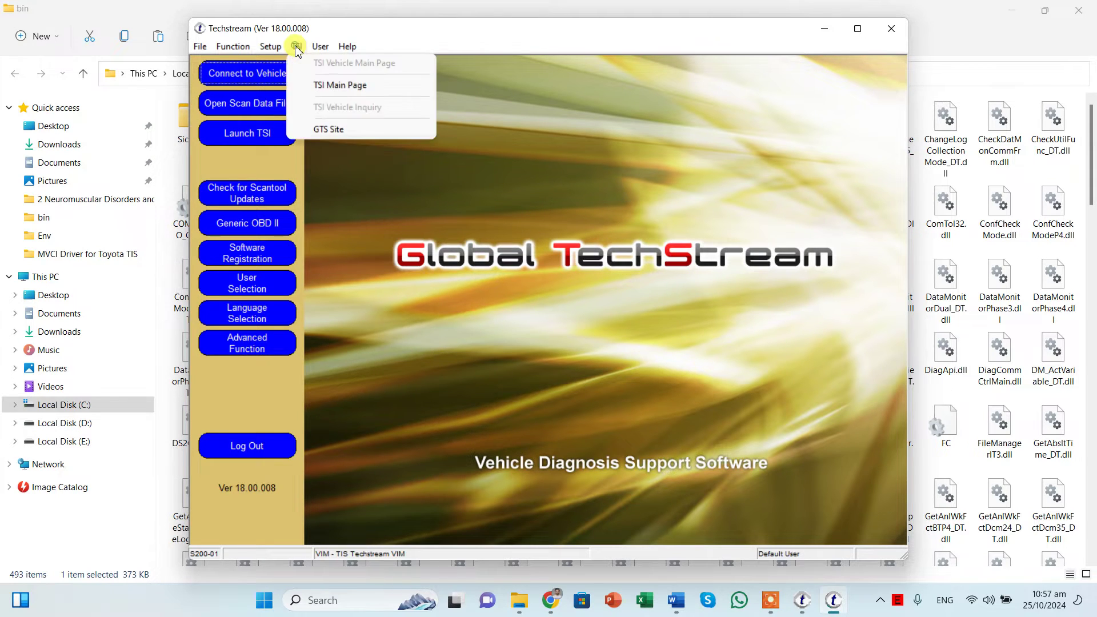
mouse_move(267, 48)
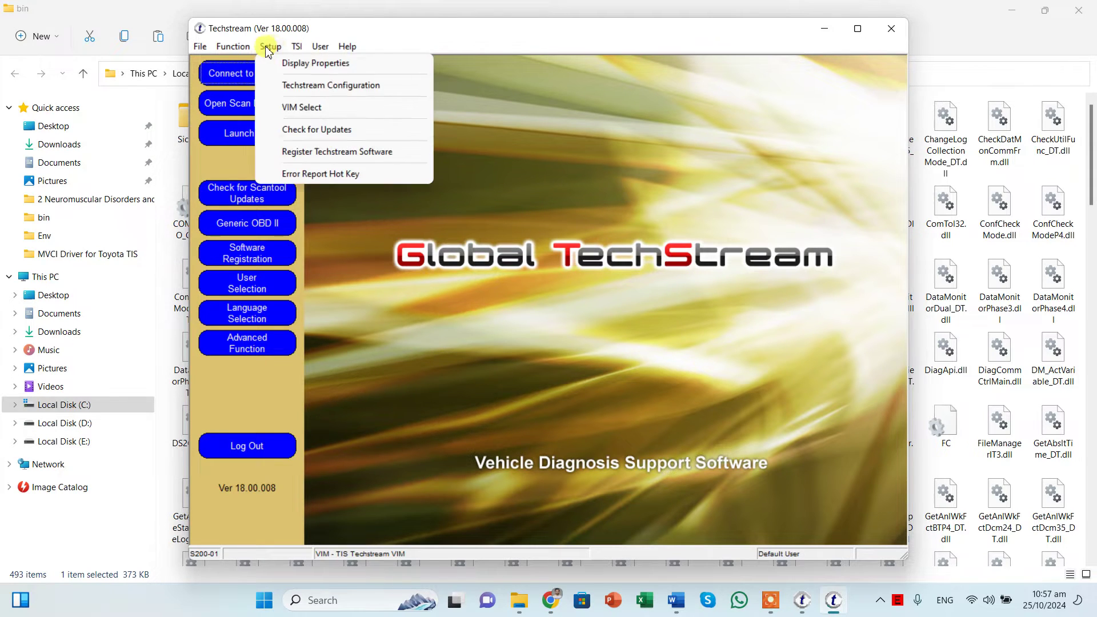
click(297, 108)
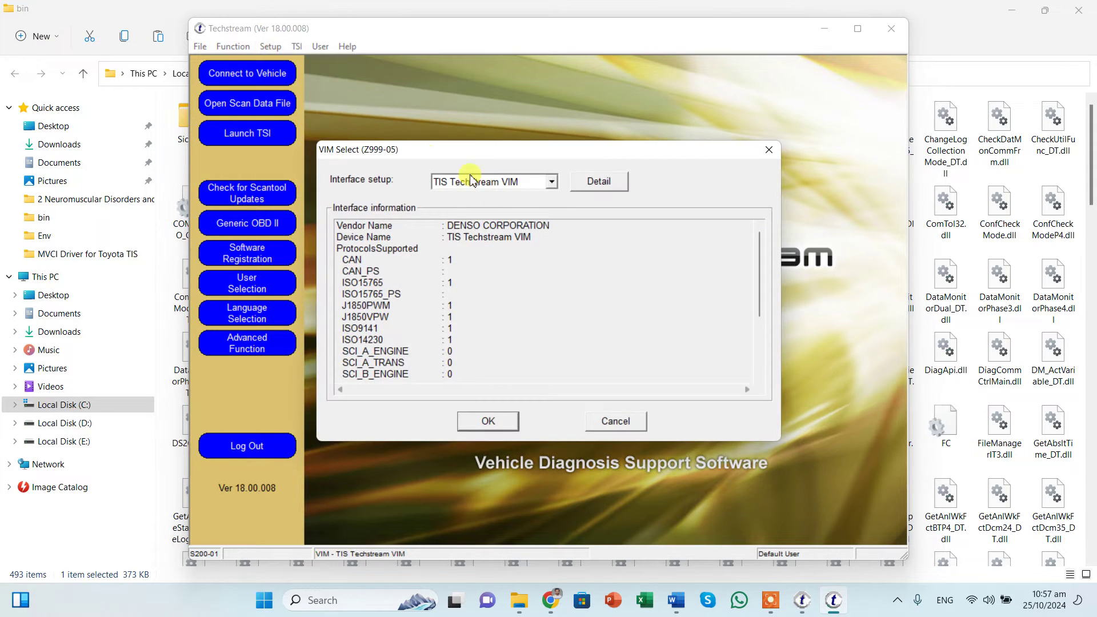
click(520, 191)
click(494, 184)
click(489, 181)
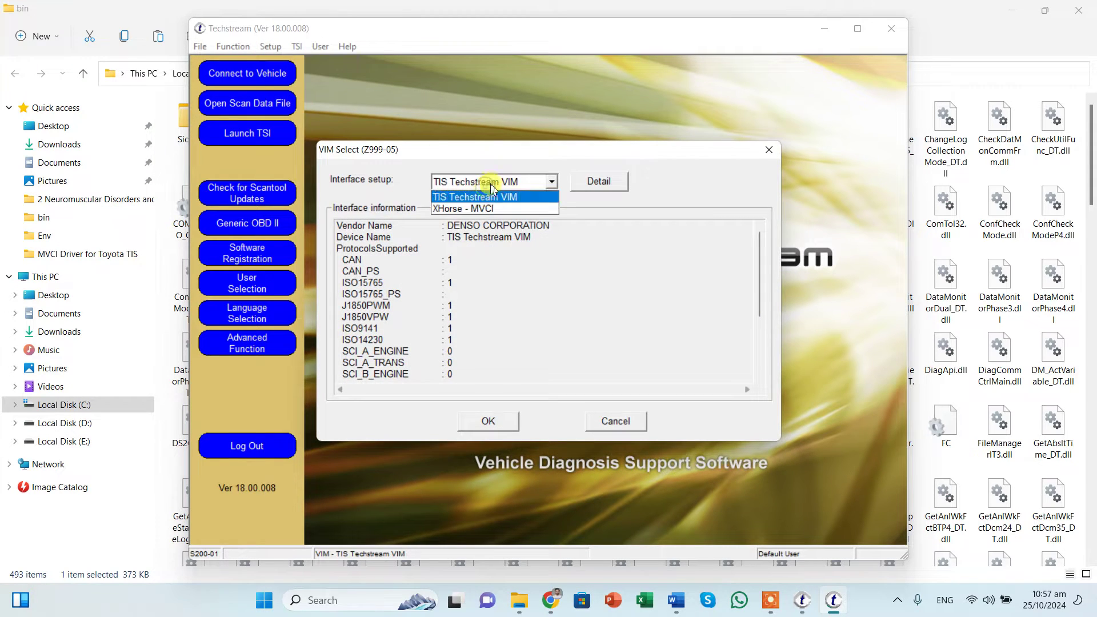
click(478, 199)
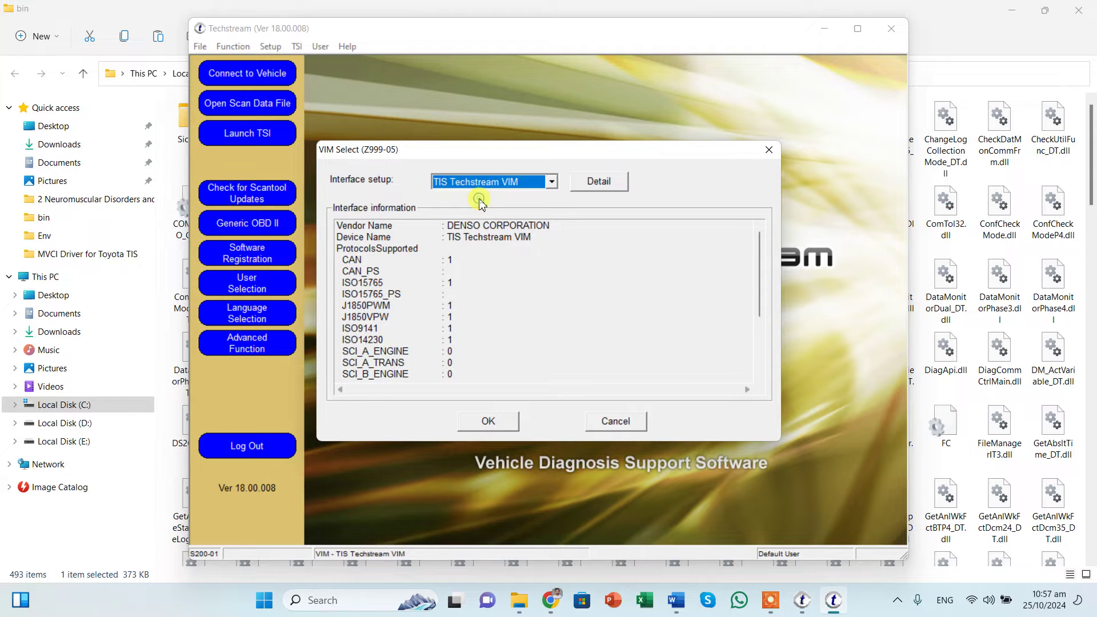
click(473, 188)
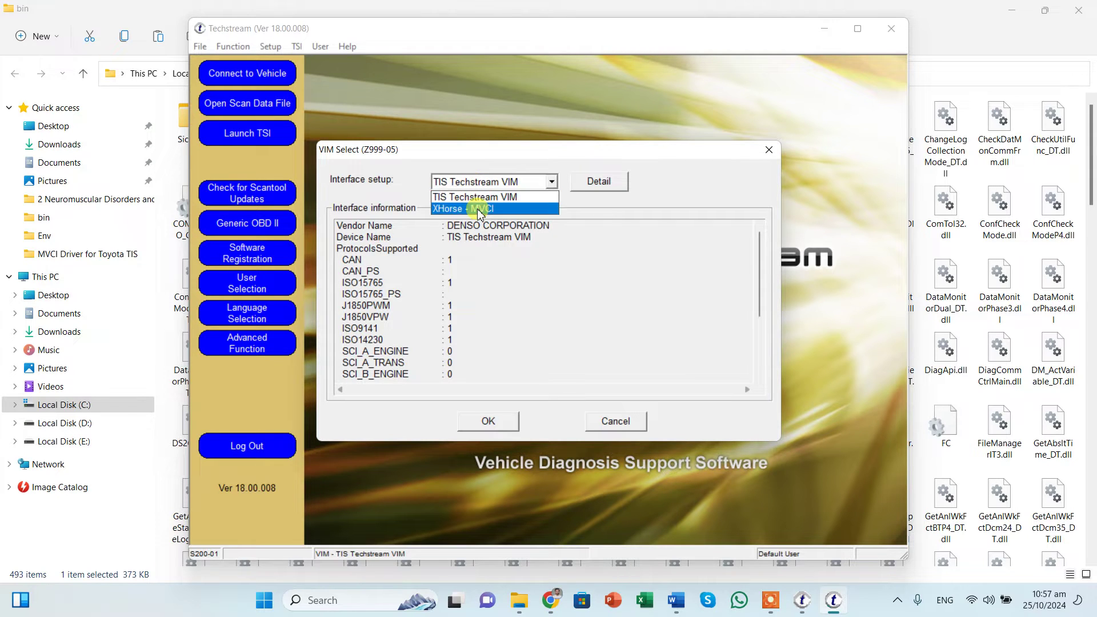
click(464, 209)
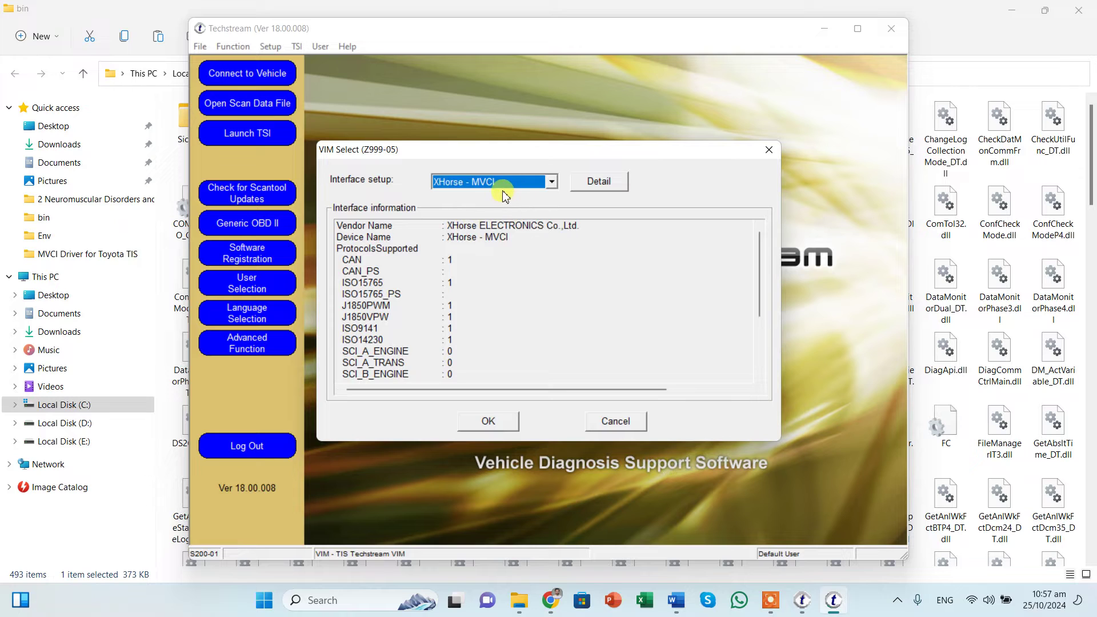
click(632, 421)
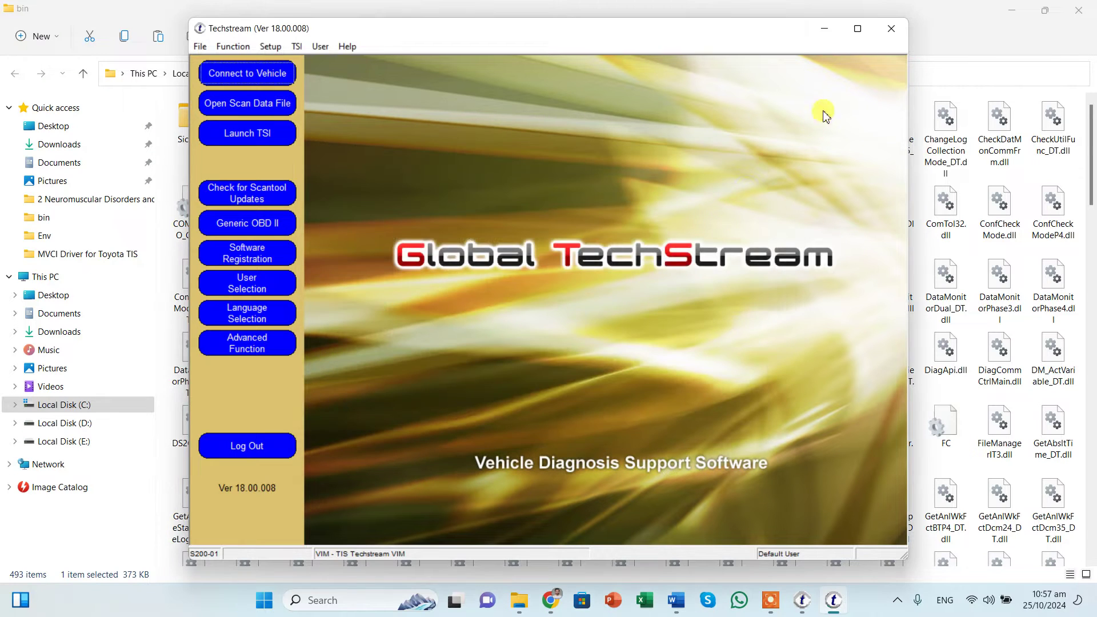
Step: Close Techstream and open the MVCI folder inside the Toyota Techstream folder
click(892, 29)
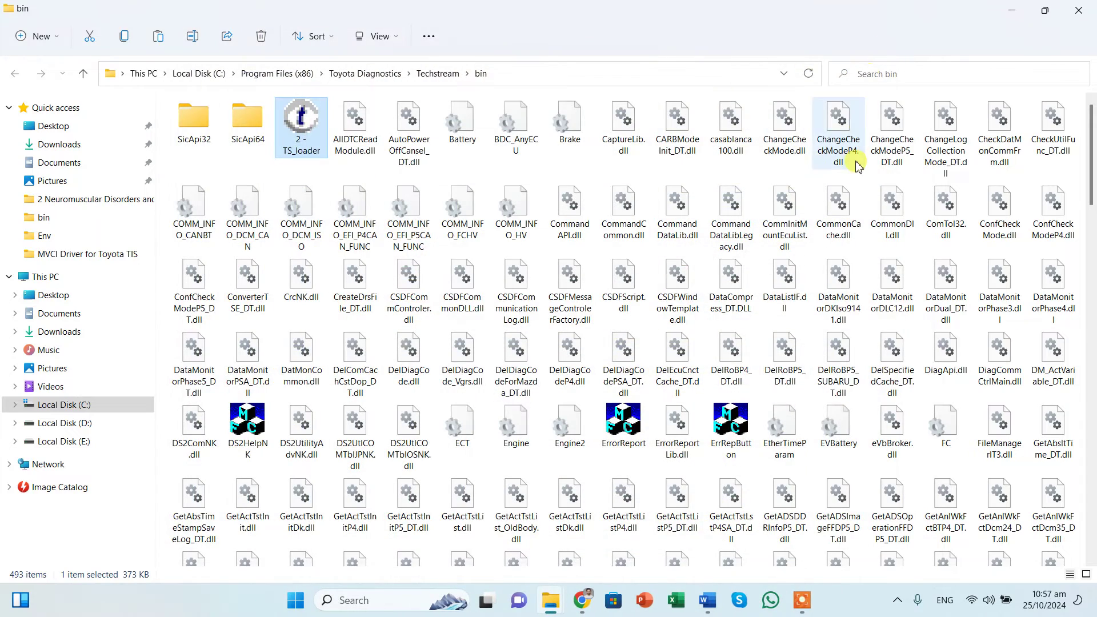
click(1012, 10)
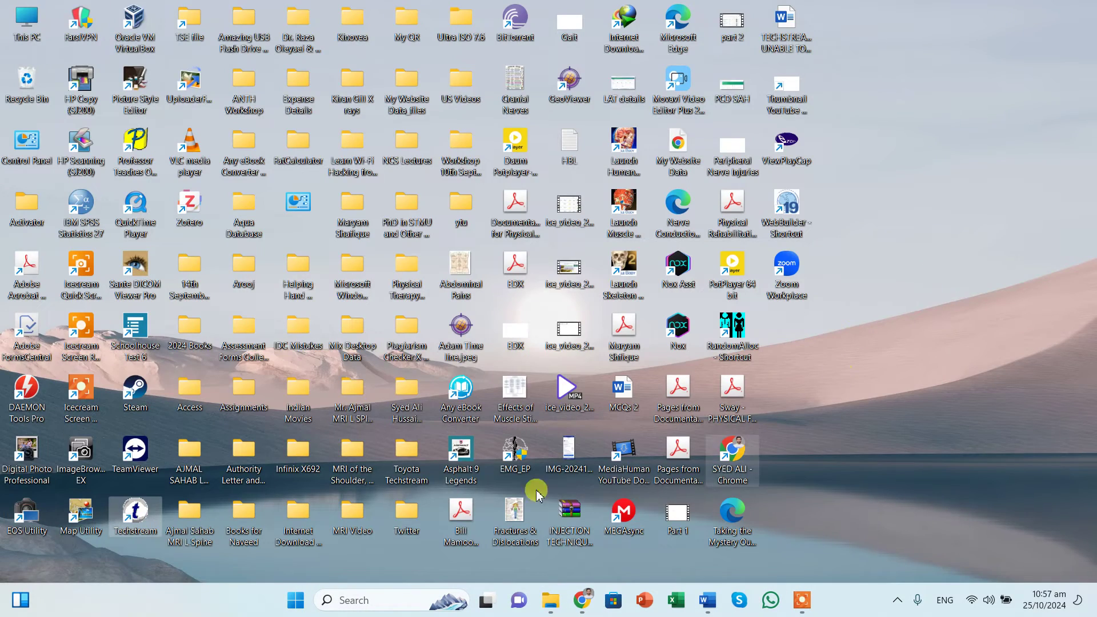
mouse_move(552, 597)
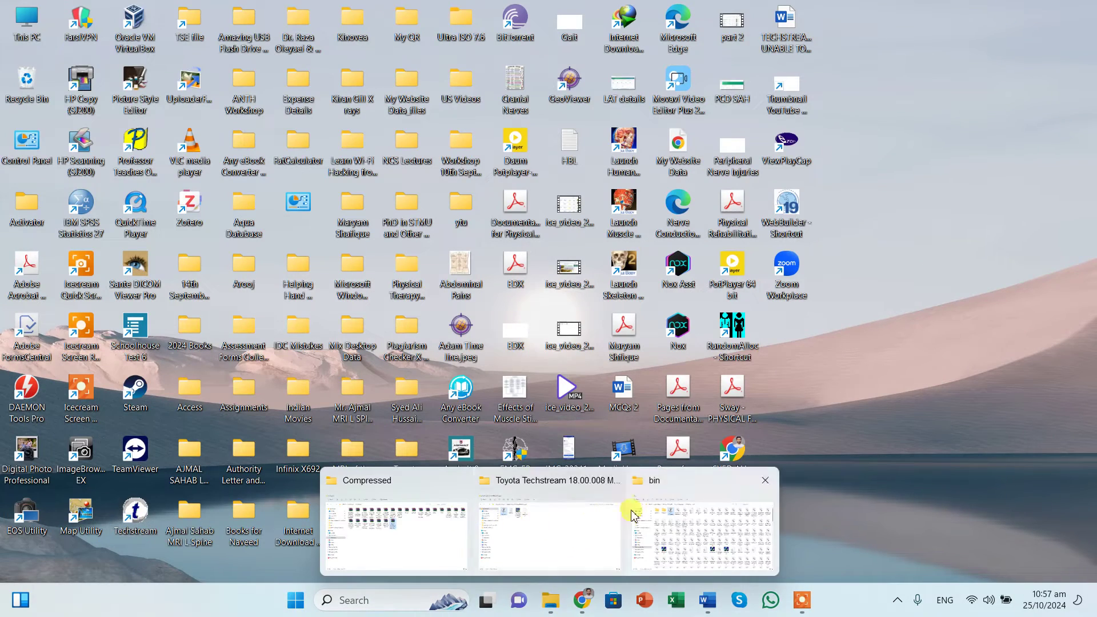
click(548, 528)
click(184, 73)
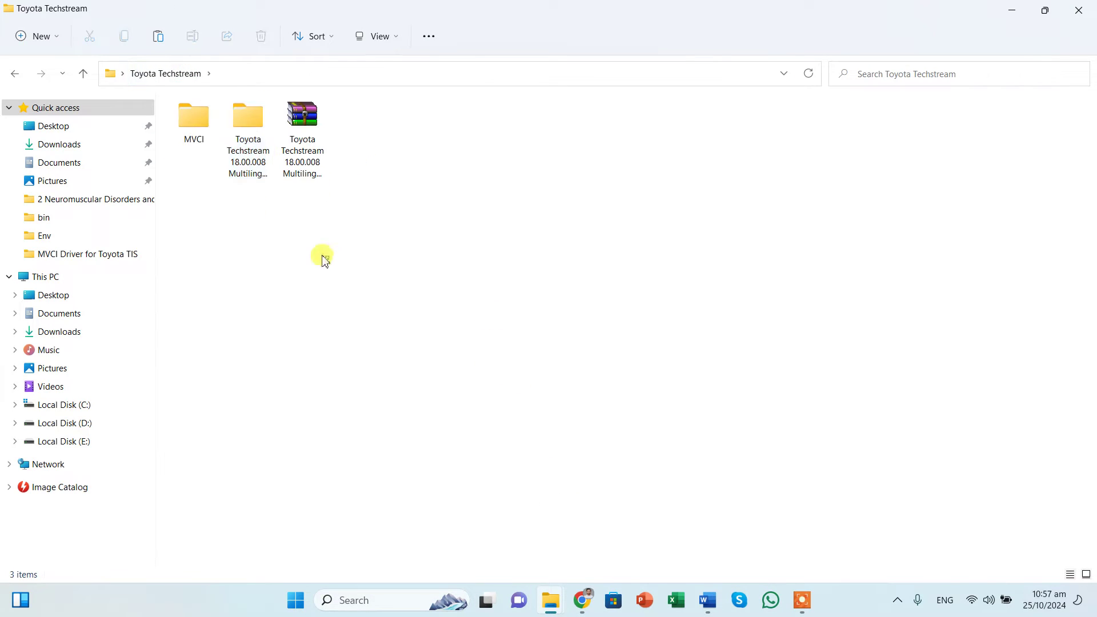
click(197, 128)
double_click(197, 129)
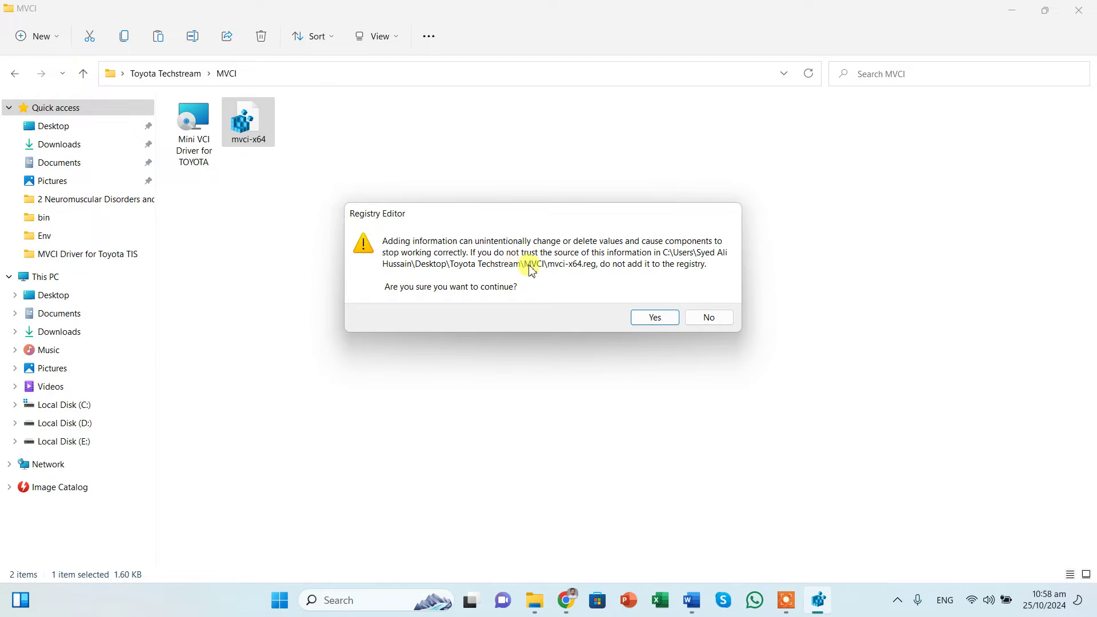
Step: Add the mvci-x64.reg entries to the registry and dismiss the success message
click(655, 317)
click(705, 300)
click(702, 307)
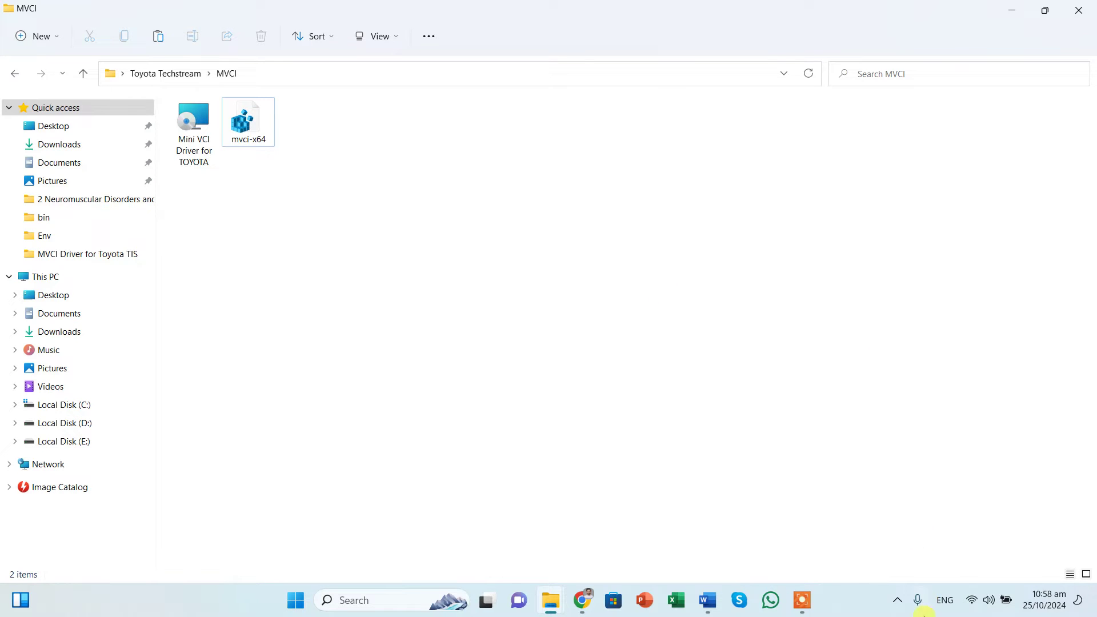
click(897, 600)
right_click(909, 510)
click(966, 513)
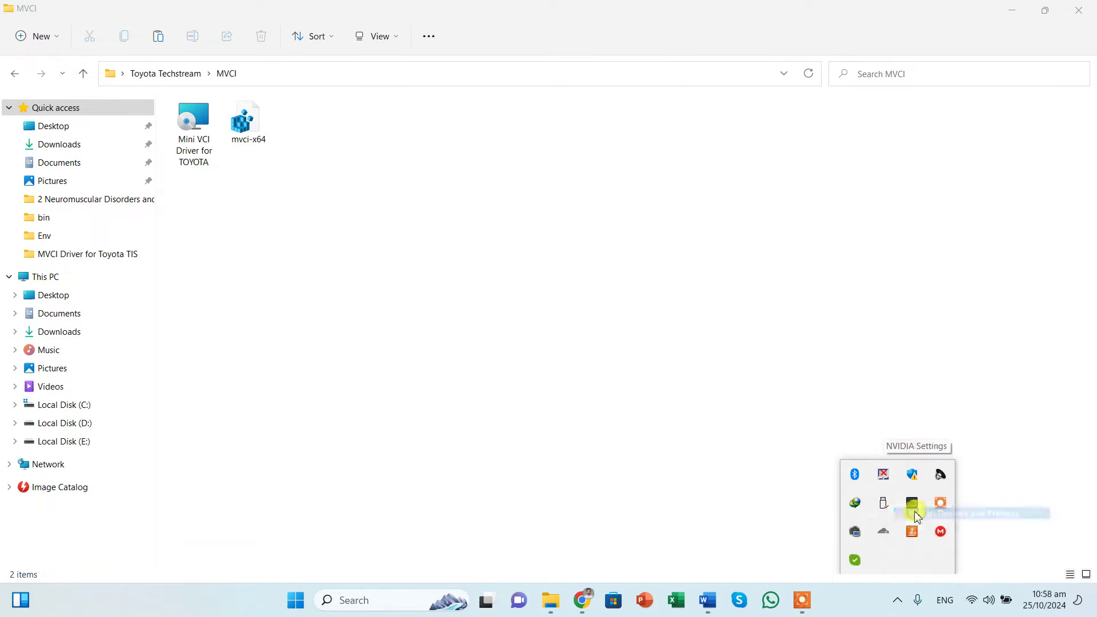
click(32, 392)
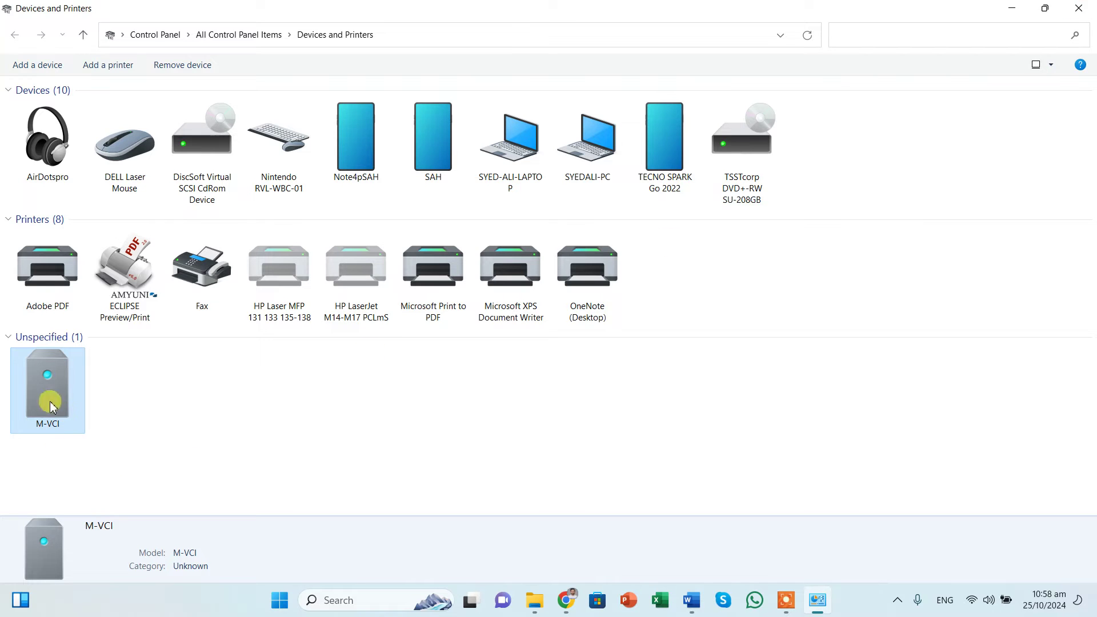
click(1077, 14)
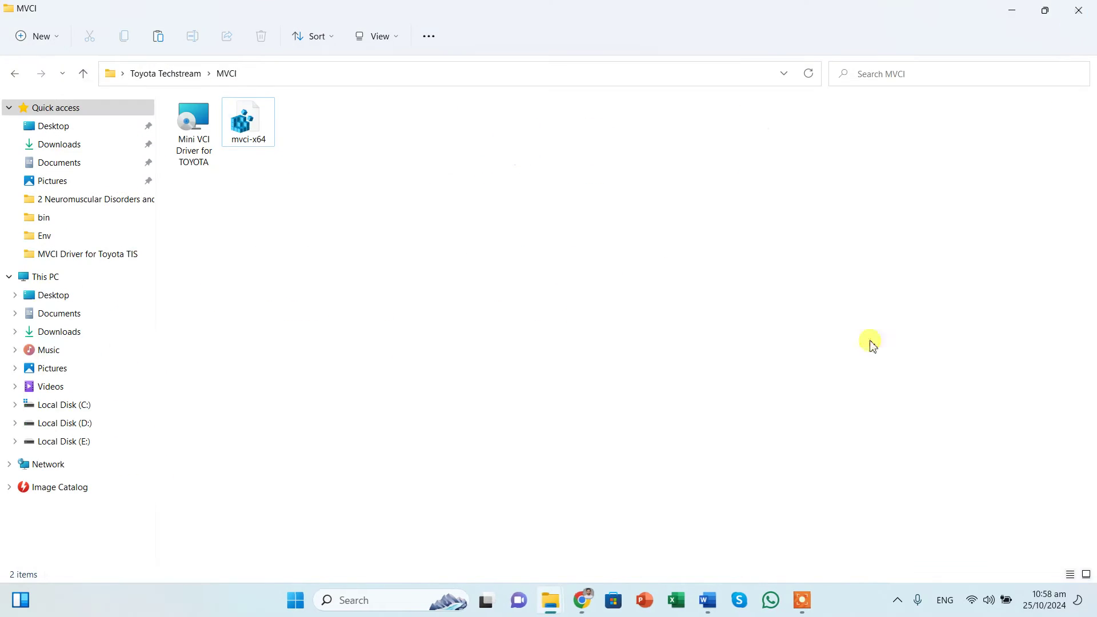
Step: Run the Mini VCI Driver for TOYOTA installer and close its prematurely ended wizard
right_click(194, 145)
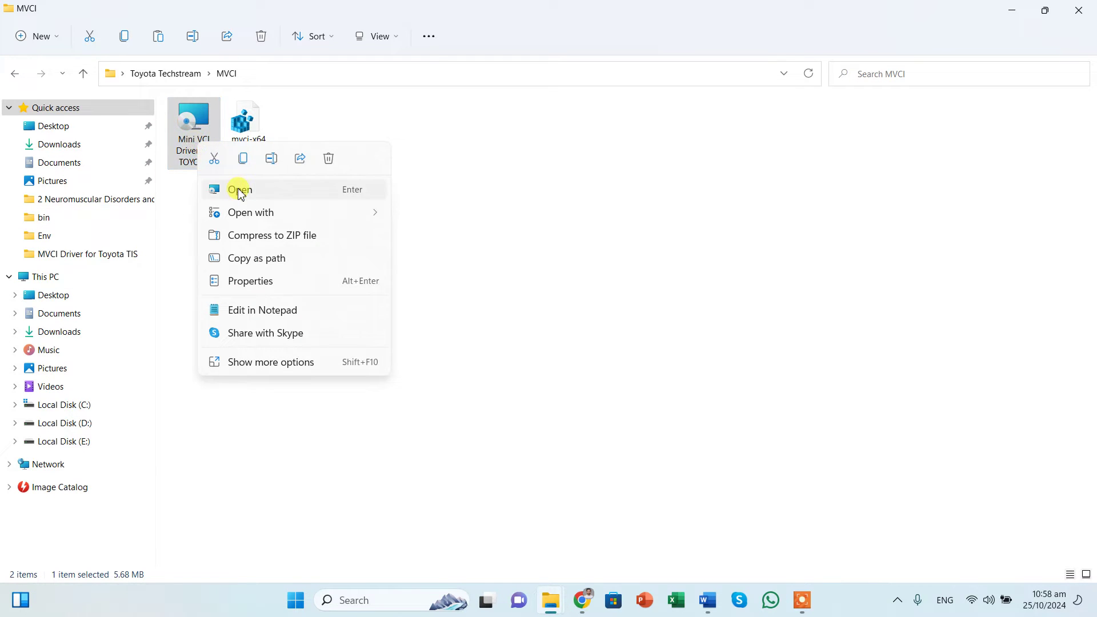
click(240, 190)
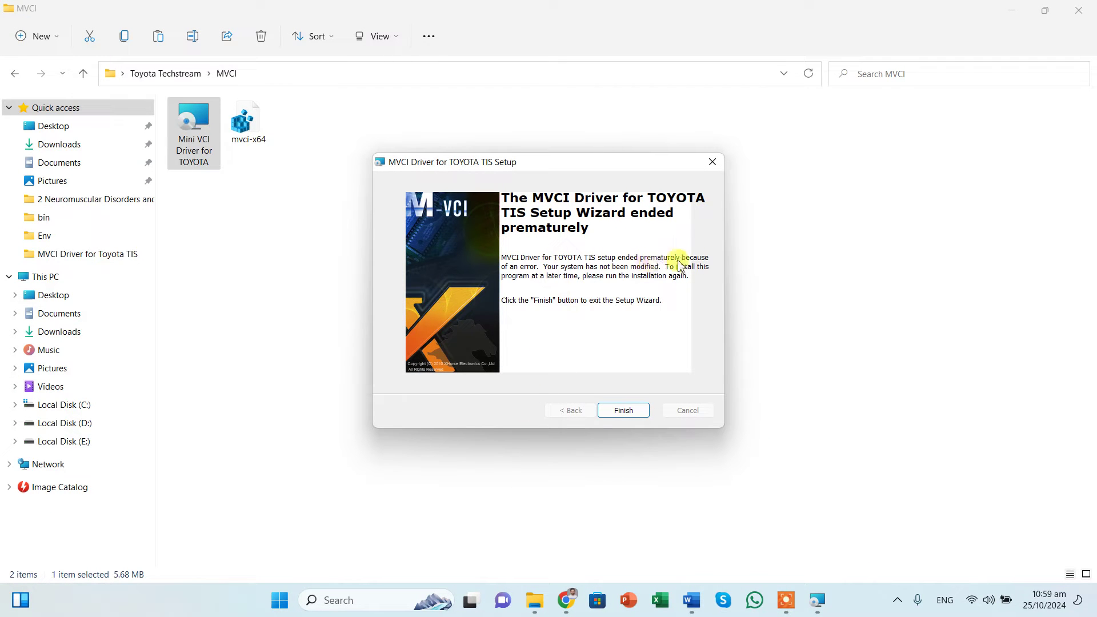
click(626, 411)
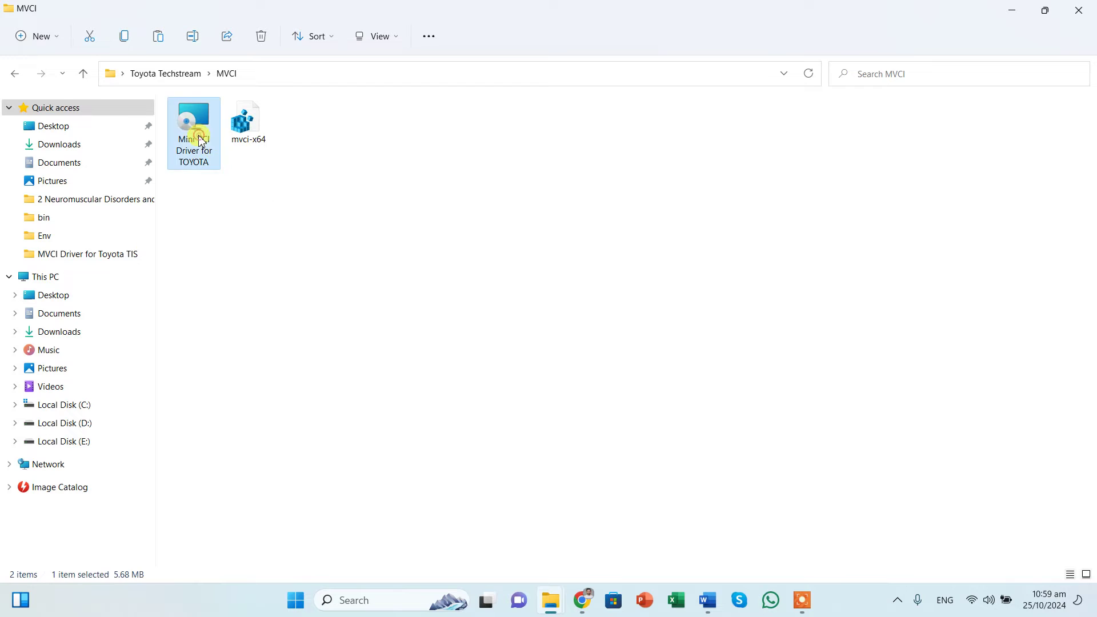
Step: Extract the installer's contents with 7-Zip into the MVCI folder
right_click(198, 142)
click(272, 358)
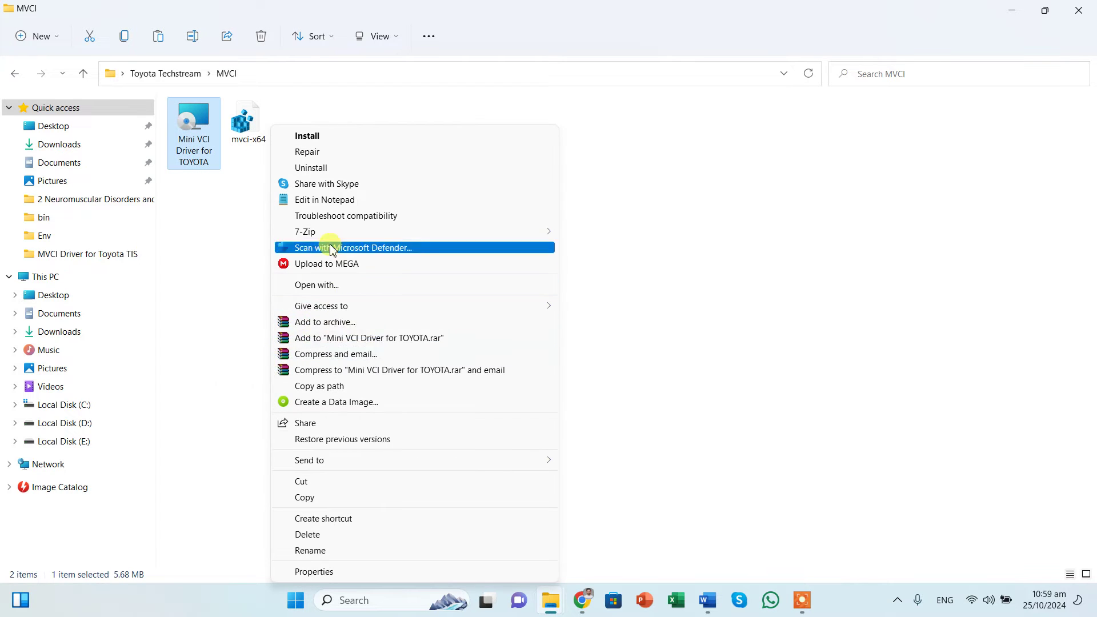
mouse_move(323, 237)
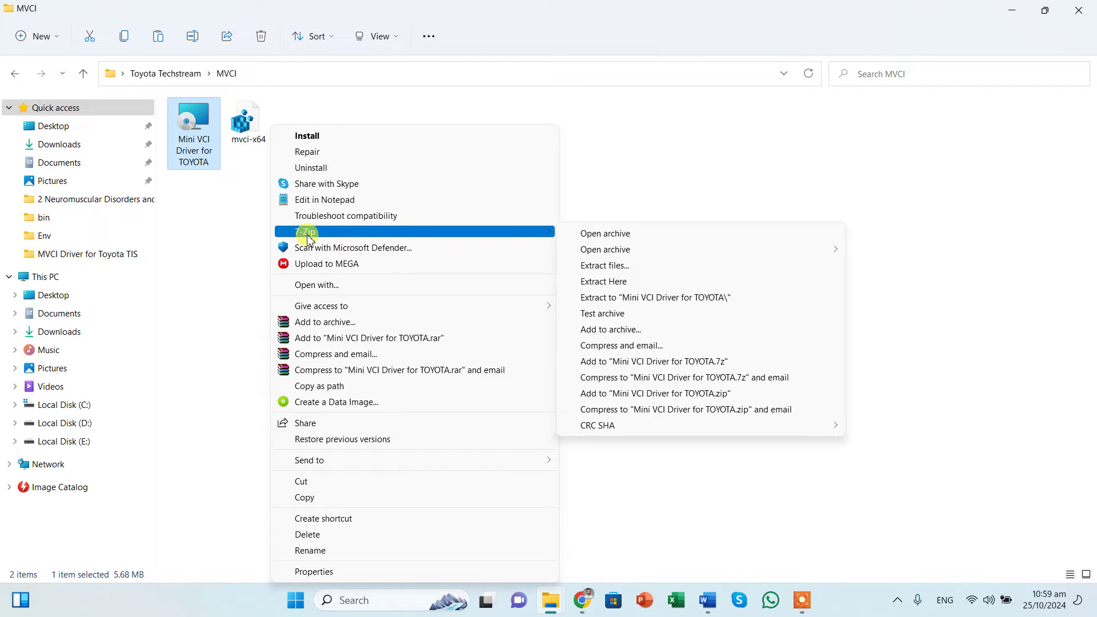
click(604, 265)
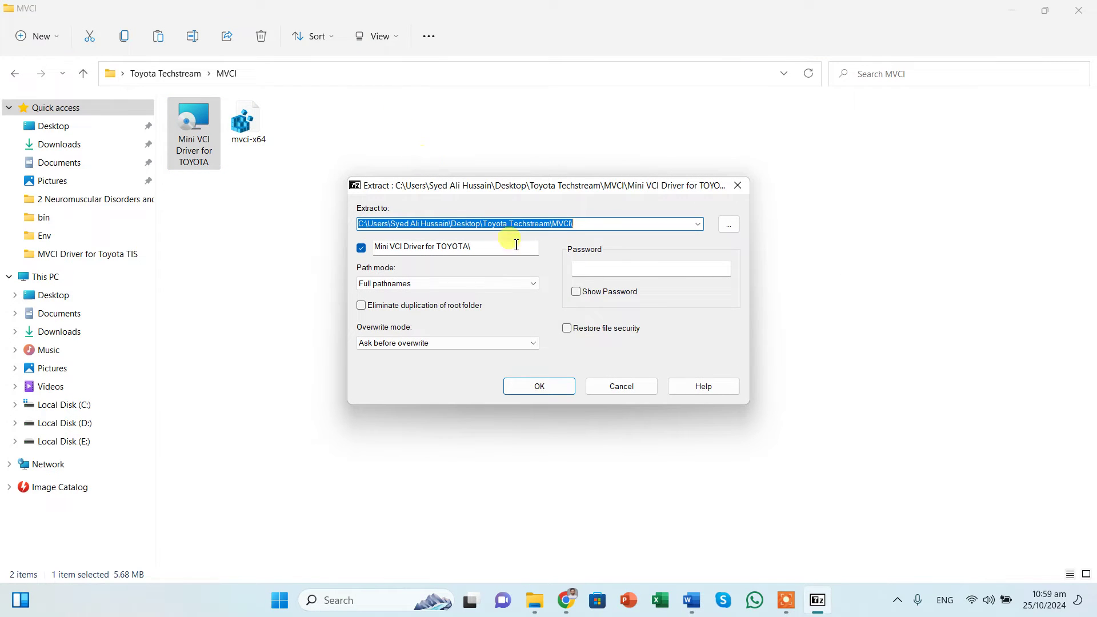
click(522, 391)
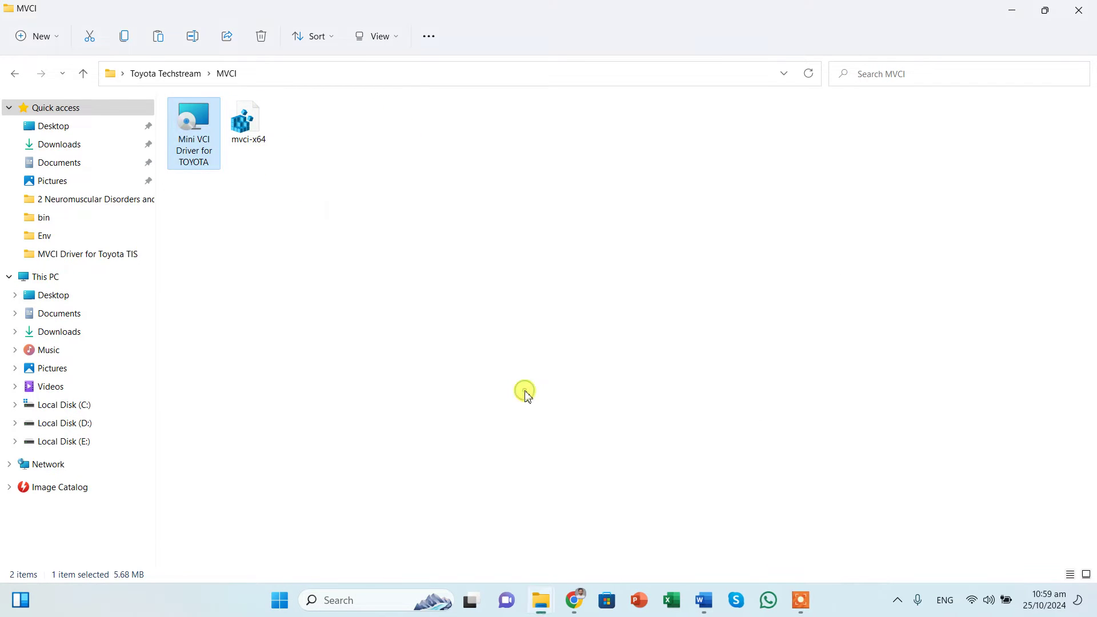
Step: Select all 28 files in the extracted Mini VCI Driver for TOYOTA folder
double_click(203, 149)
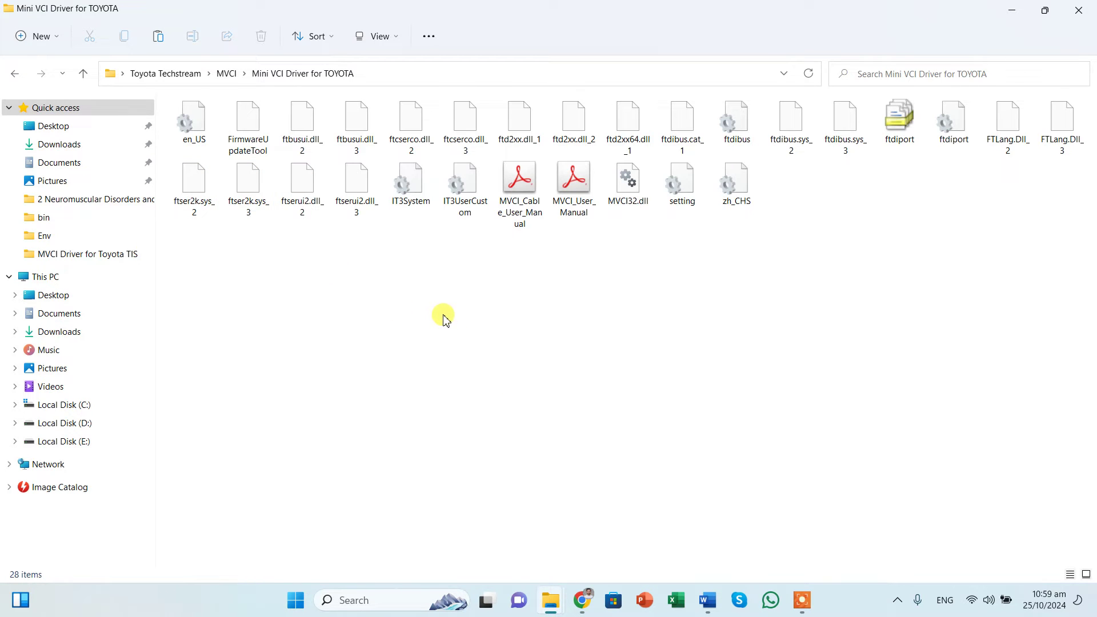
key(ctrl+a)
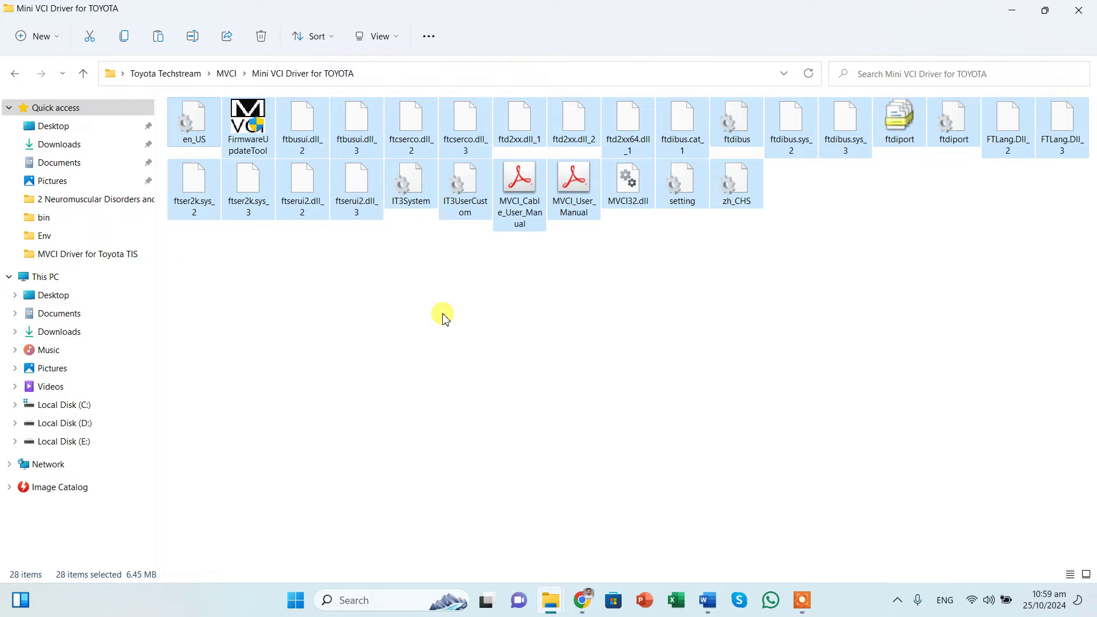
click(1012, 10)
Step: Go to C:\Program Files (x86)\XHorse Electronics\MVCI Driver for Toyota TIS
double_click(28, 28)
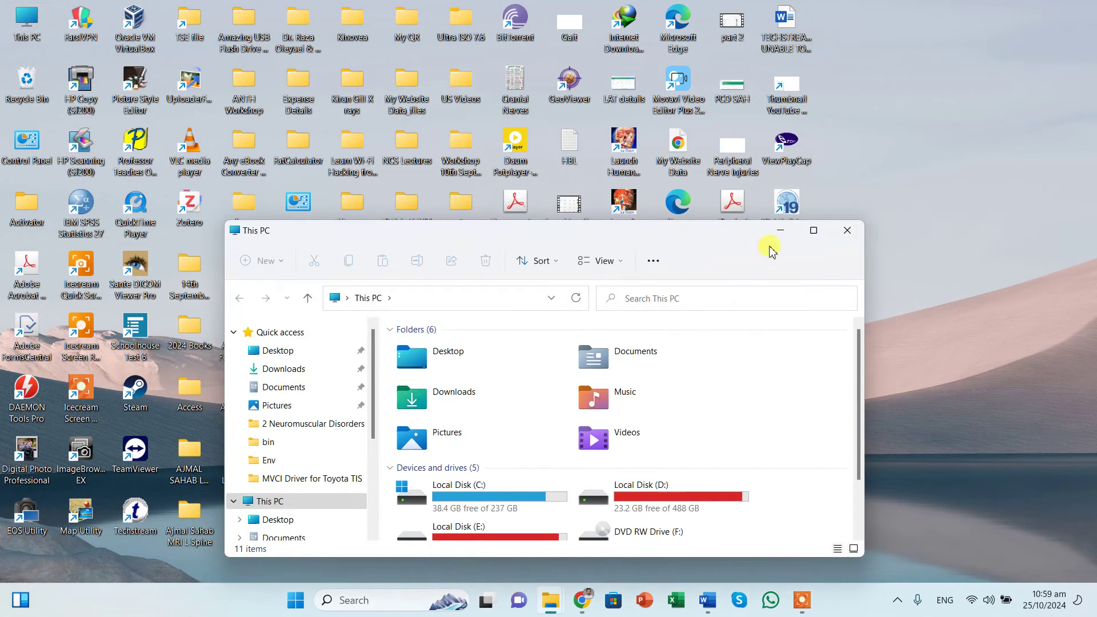
double_click(752, 227)
double_click(288, 242)
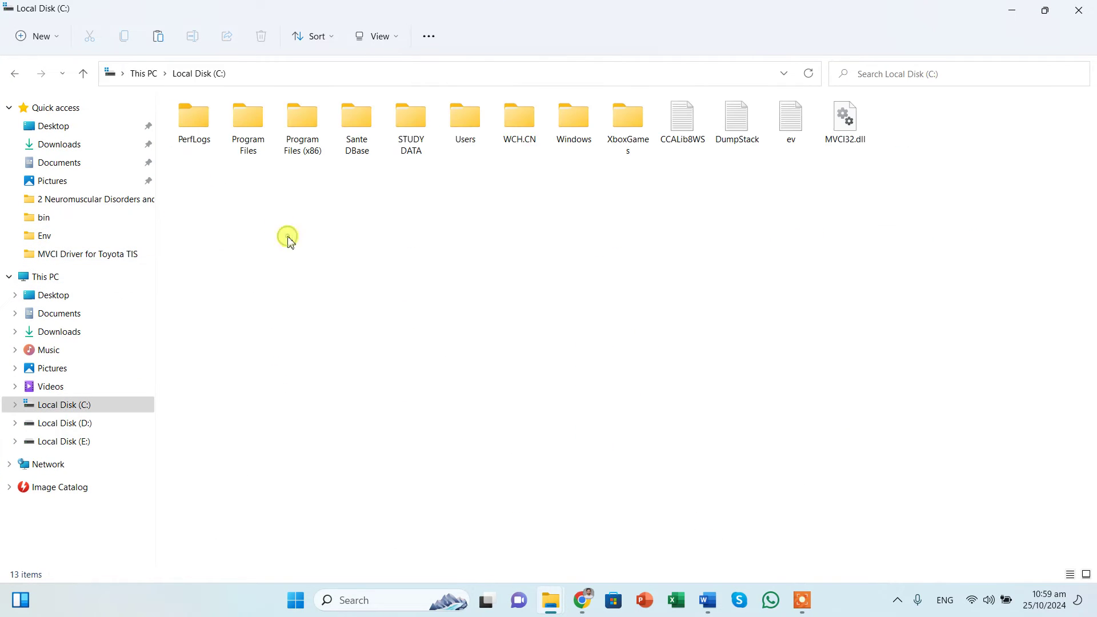
double_click(308, 146)
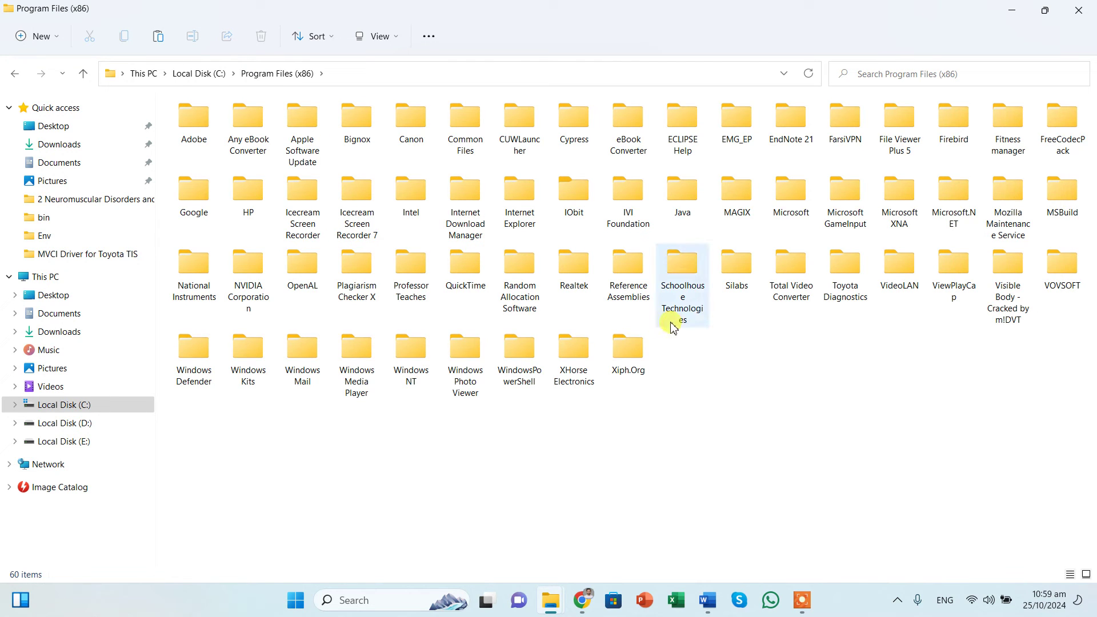
double_click(581, 369)
key(alt+Left)
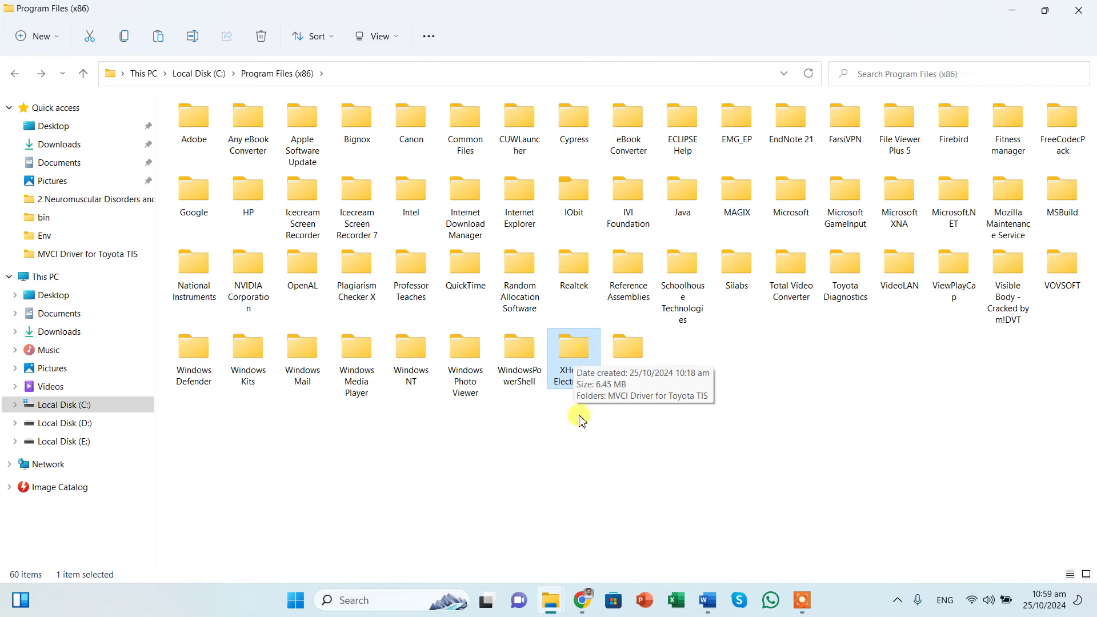
double_click(577, 385)
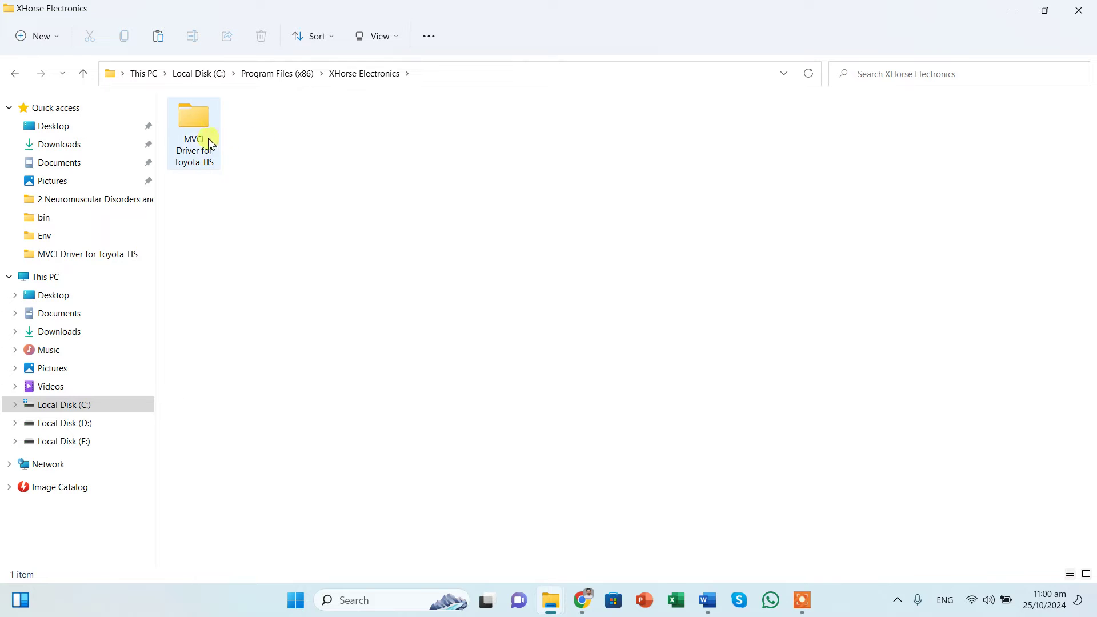
double_click(218, 144)
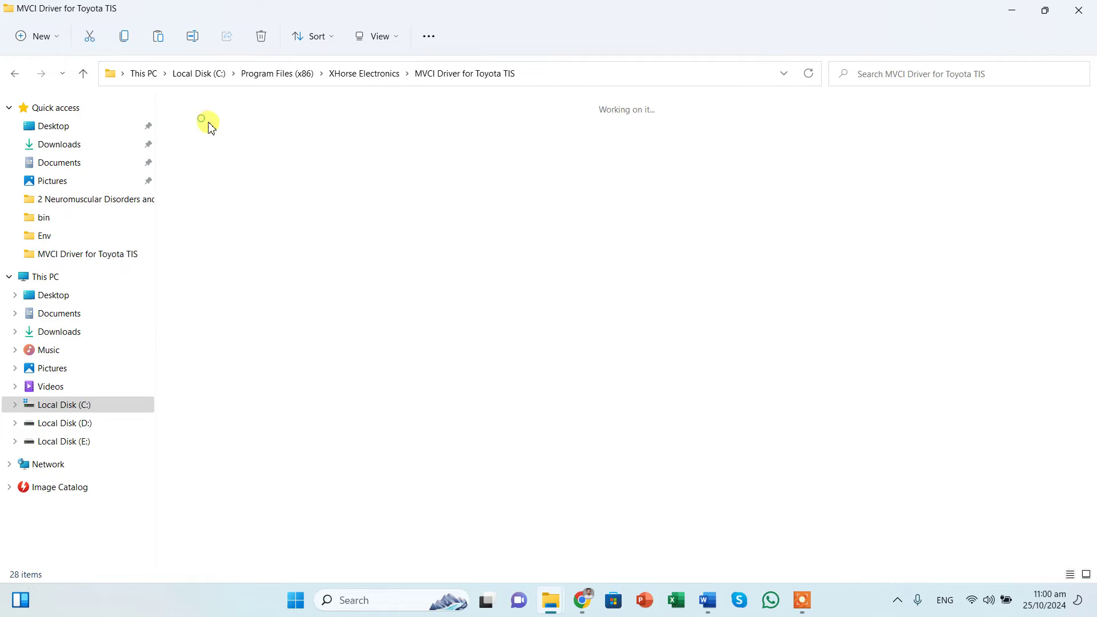
Step: Paste the driver files there, replacing the existing ones with administrator permission
right_click(411, 336)
click(395, 311)
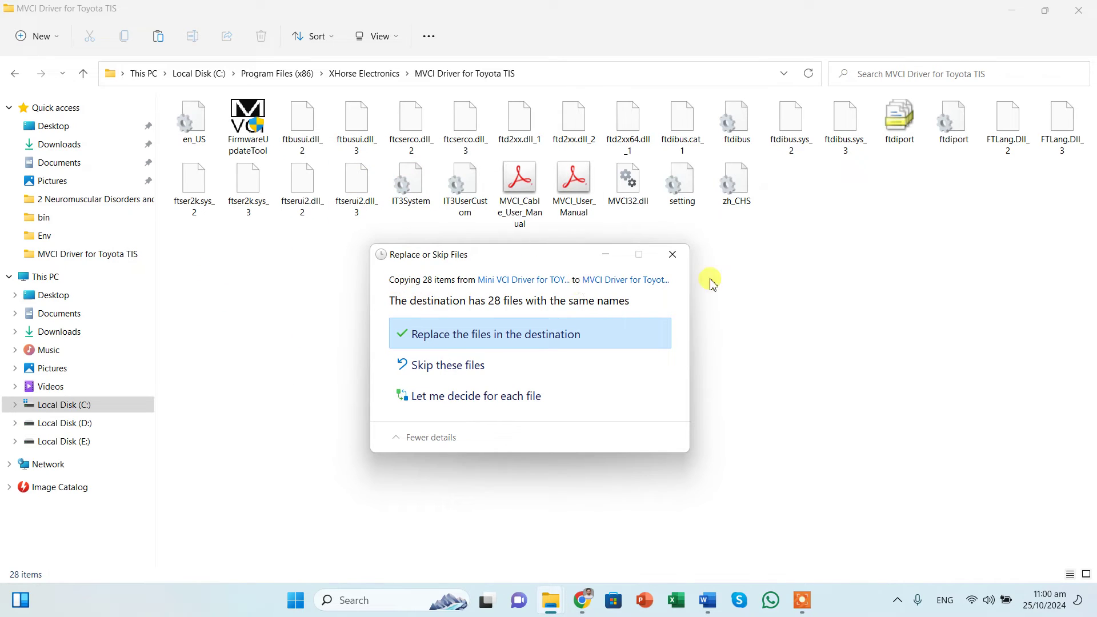
click(466, 335)
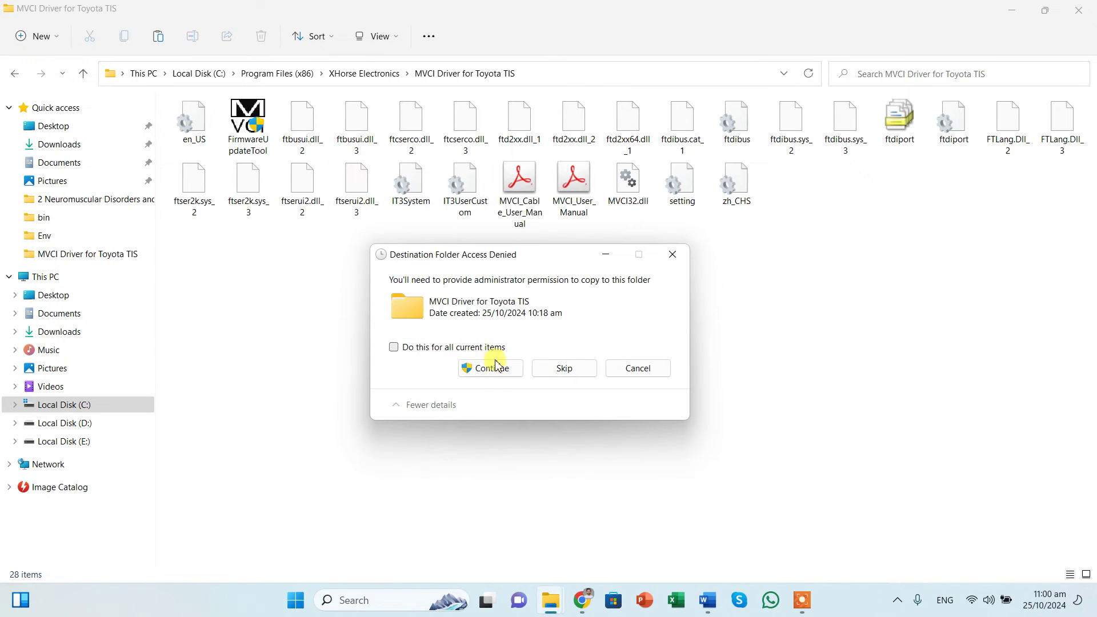
click(491, 367)
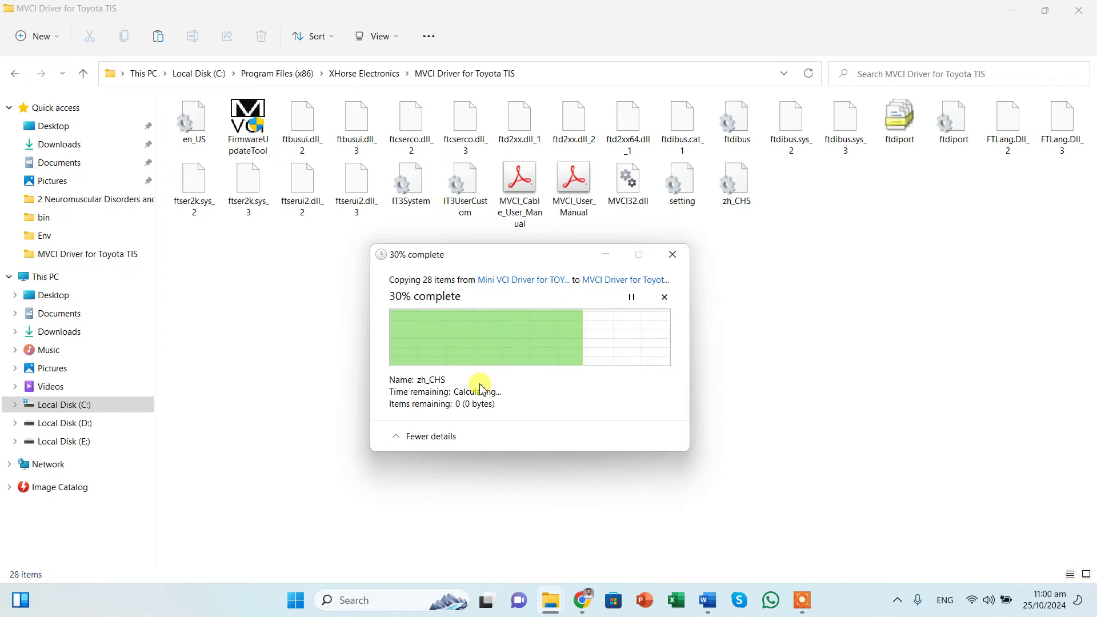
click(807, 361)
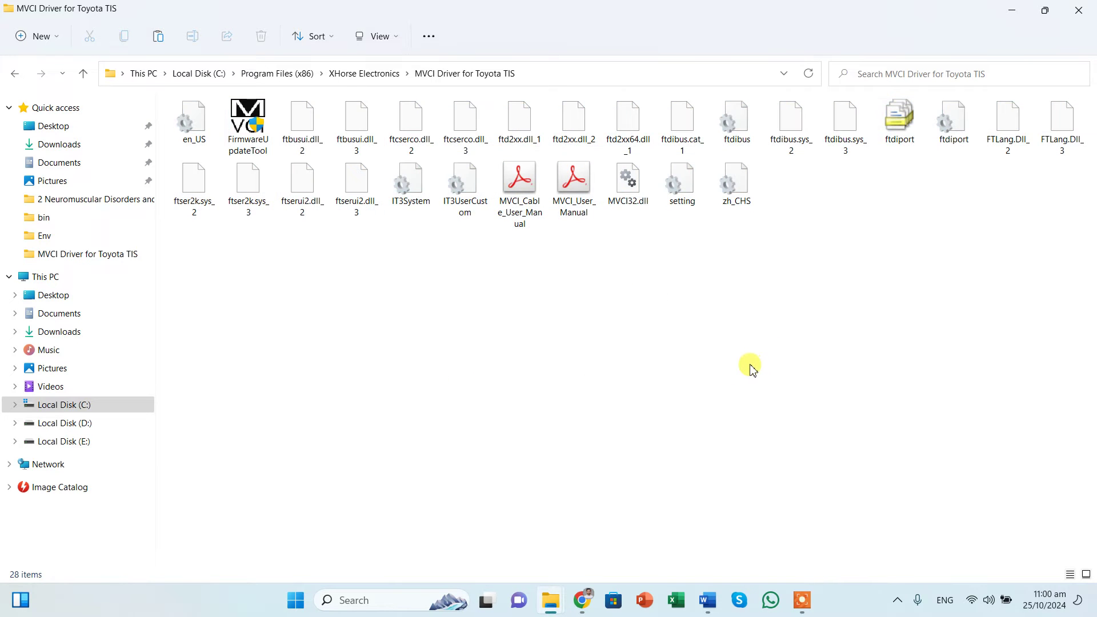
key(alt+Up)
key(alt+Up)
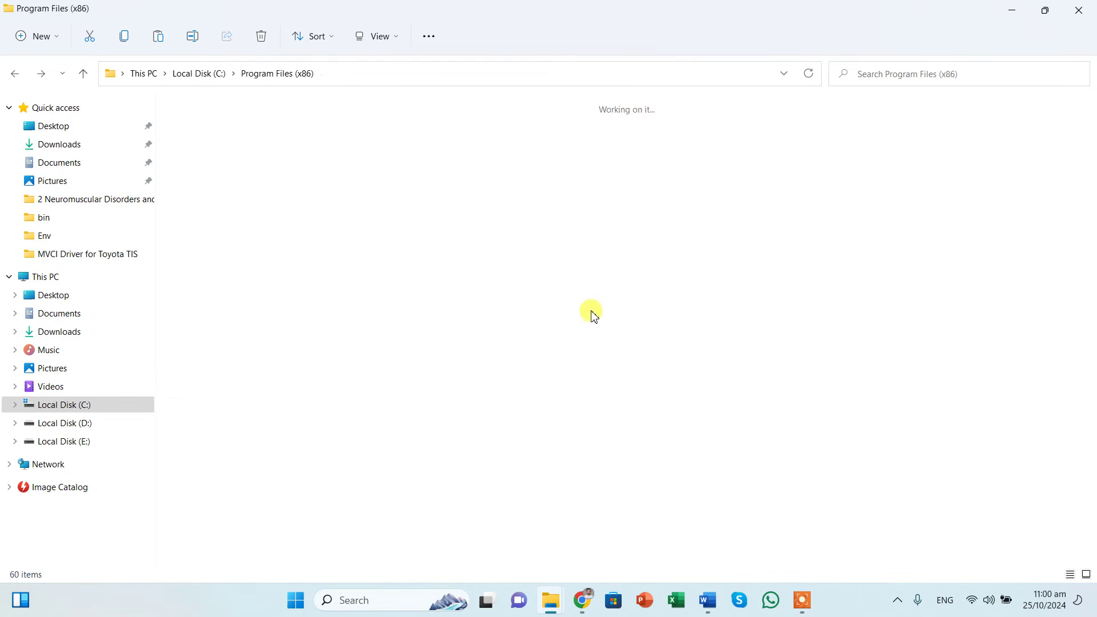
Step: Paste the 28 driver files into Toyota Diagnostics\Techstream\bin, bringing it to 521 items
click(850, 301)
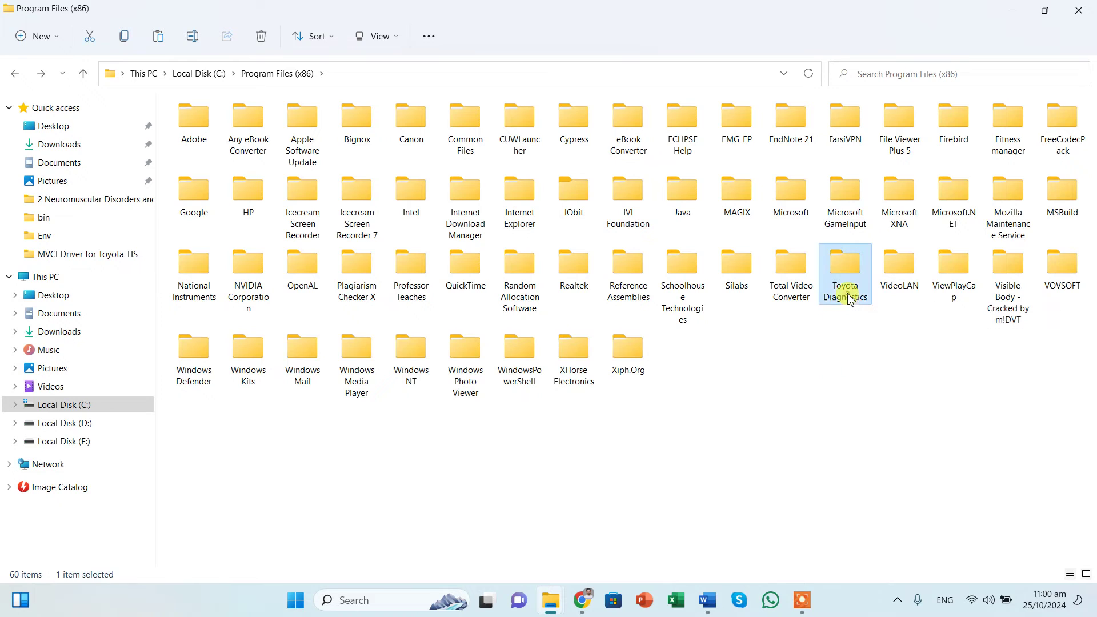
double_click(845, 289)
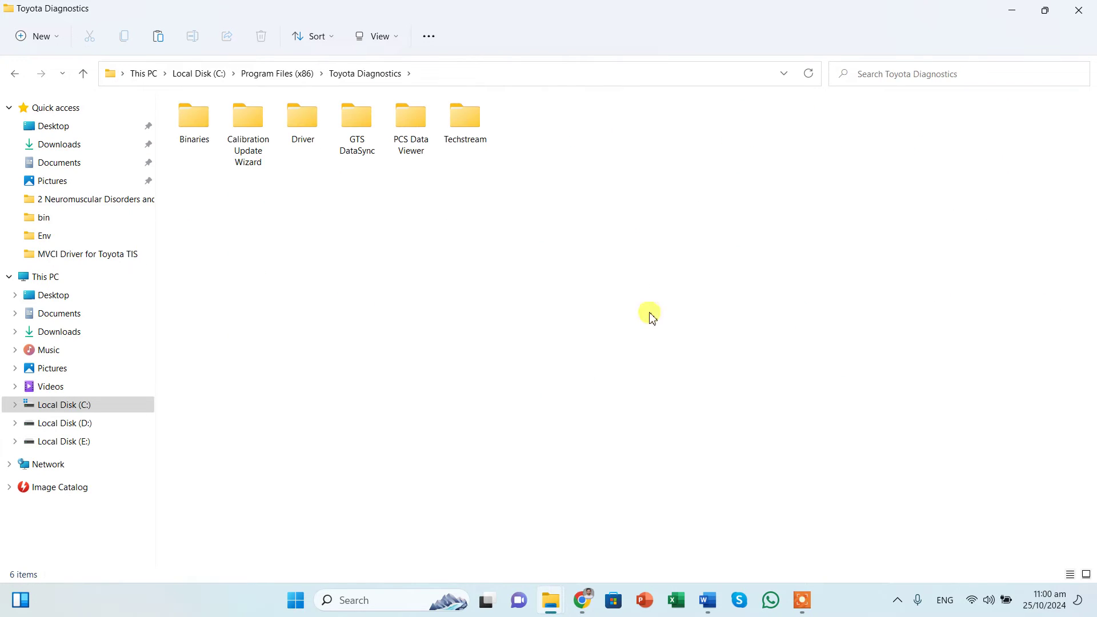
double_click(466, 120)
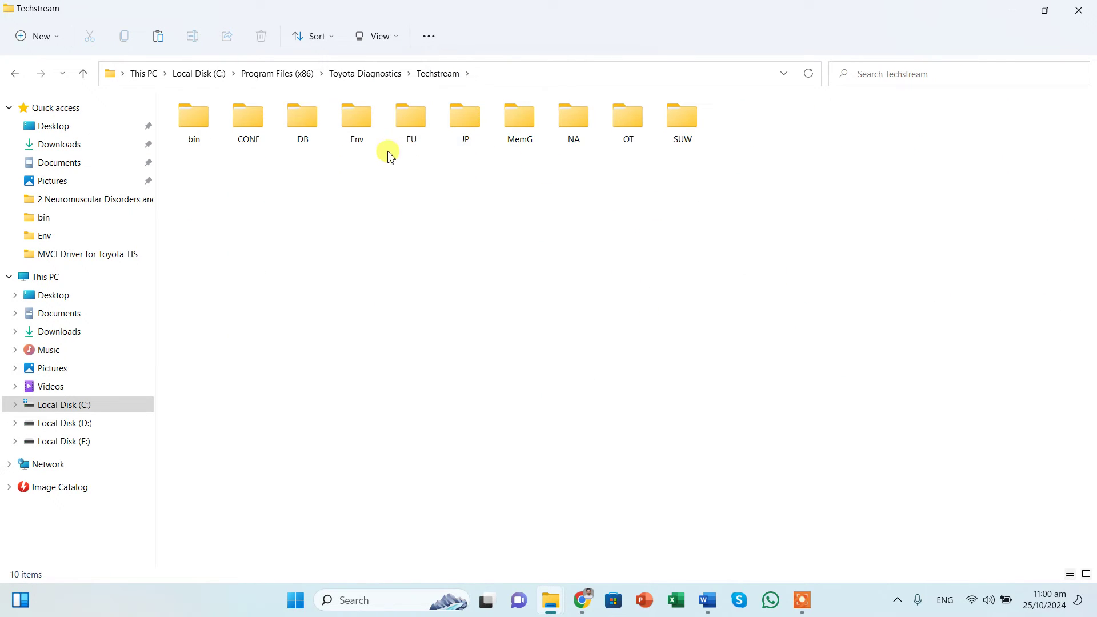
double_click(211, 127)
scroll(735, 372, down, 20)
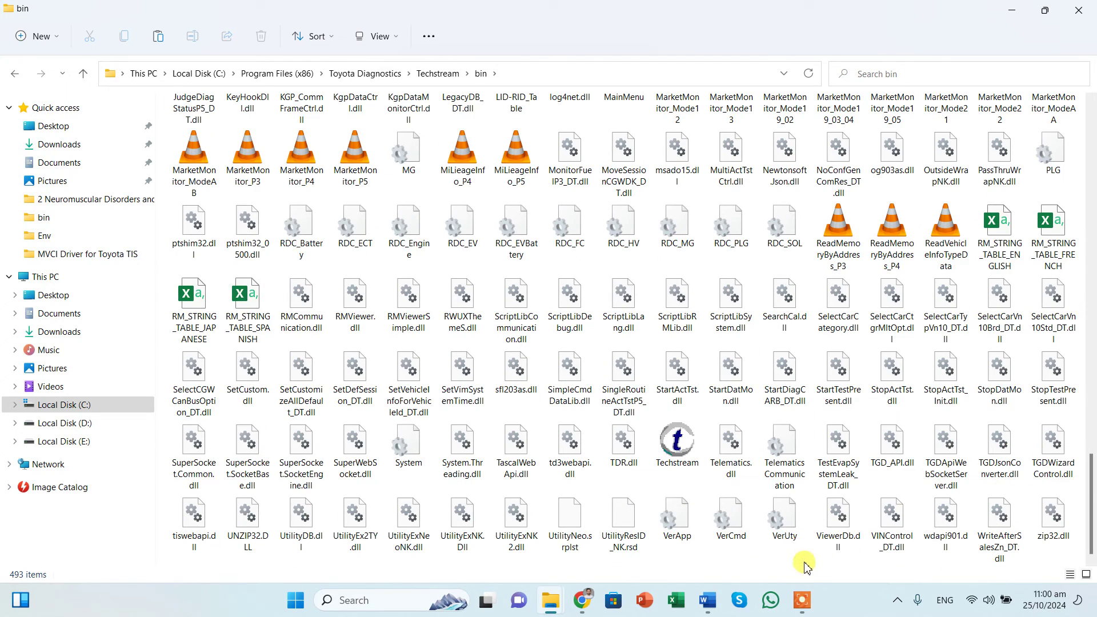
key(ctrl+v)
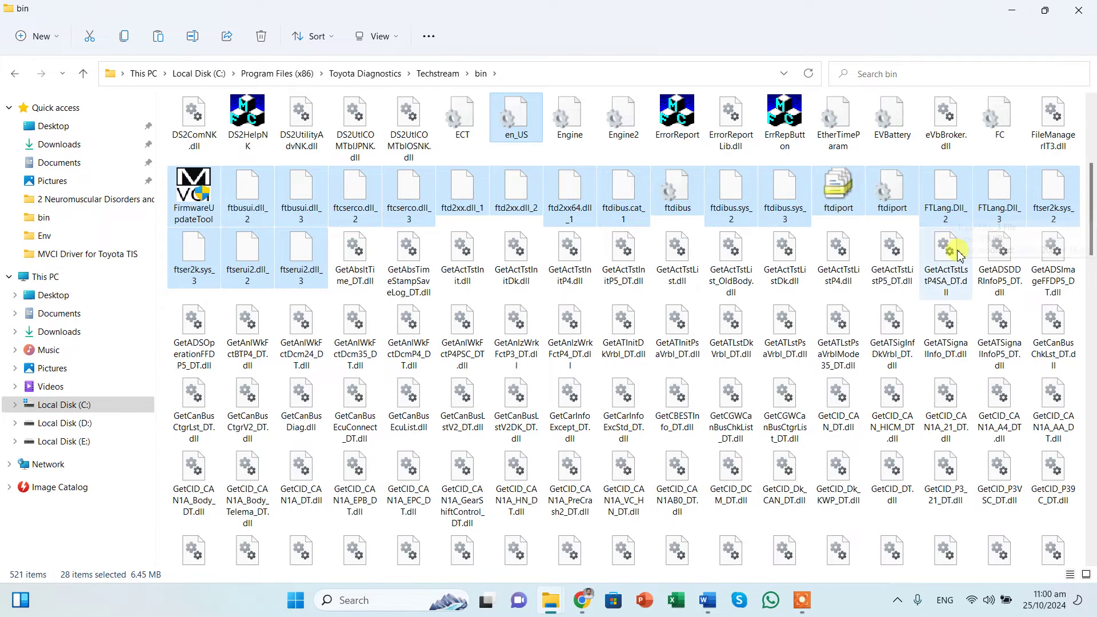
key(alt+Up)
key(alt+Up)
key(alt+Up)
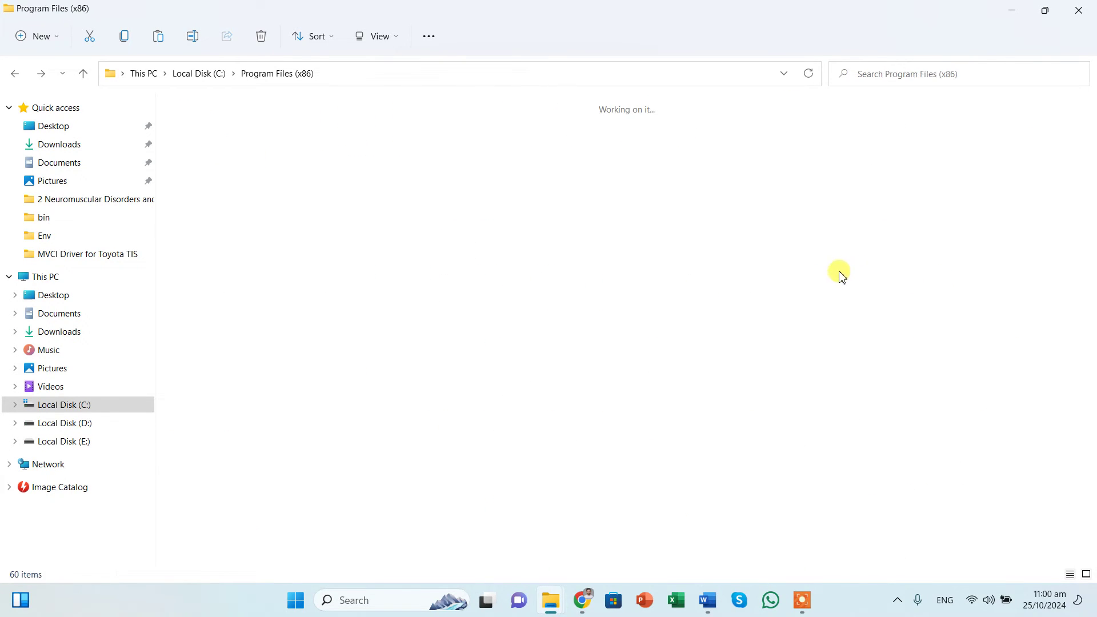
Step: Copy MVCI32.dll from XHorse Electronics\MVCI Driver for Toyota TIS
click(788, 366)
double_click(571, 360)
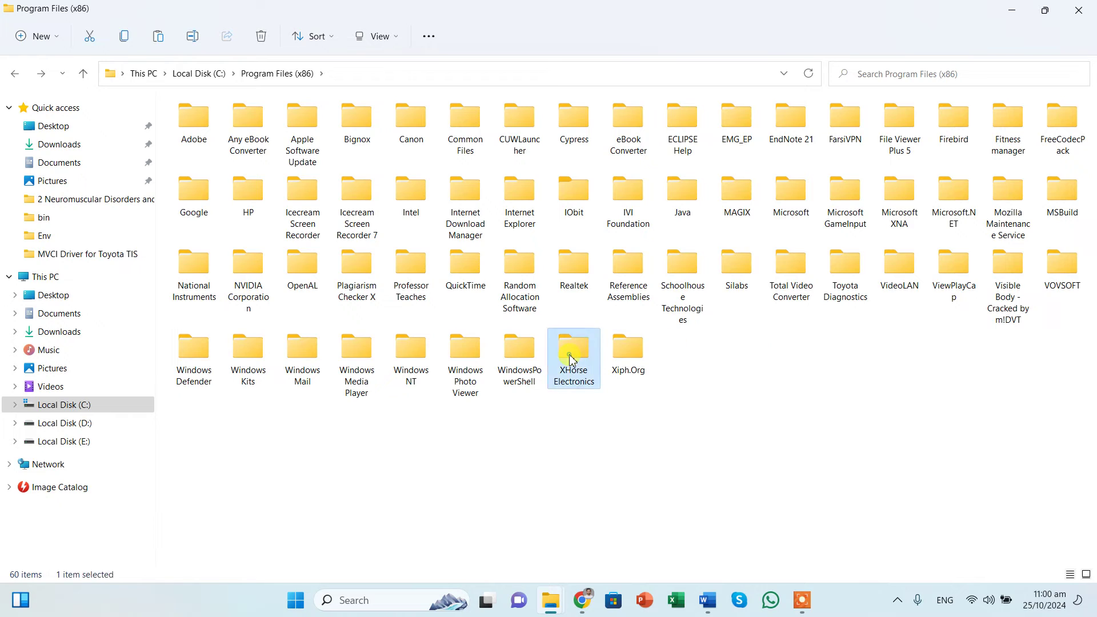
double_click(204, 147)
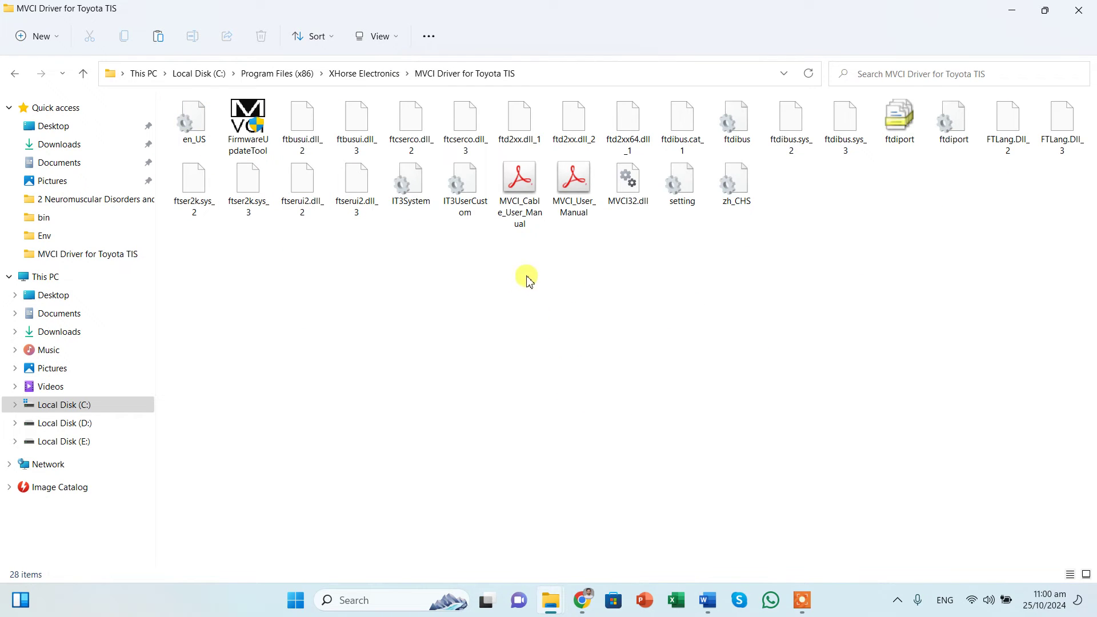
click(622, 200)
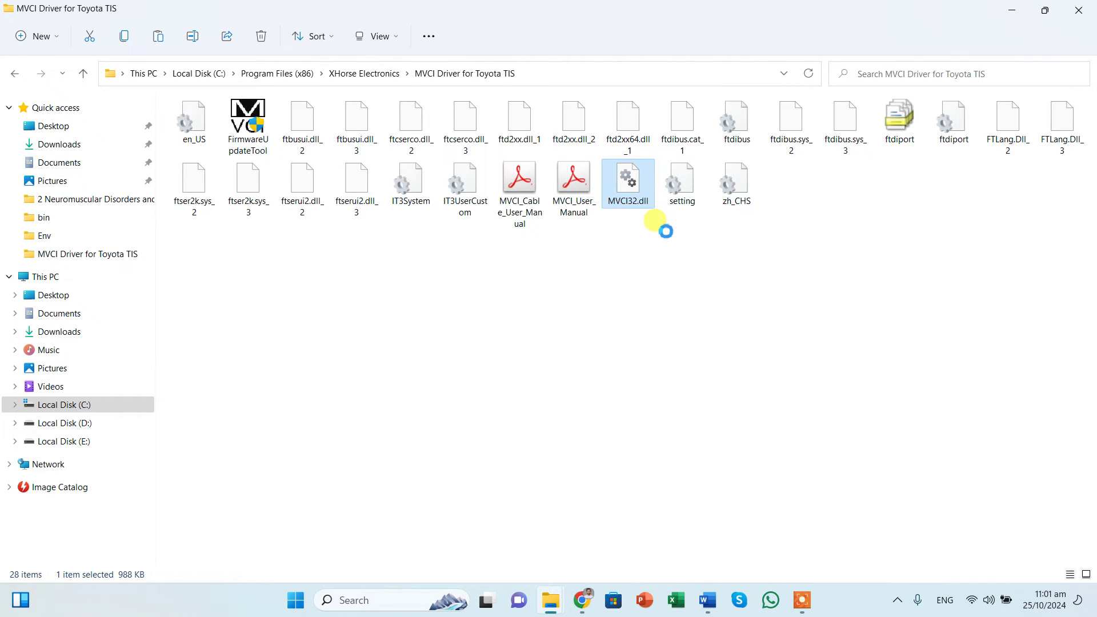
right_click(666, 231)
click(681, 201)
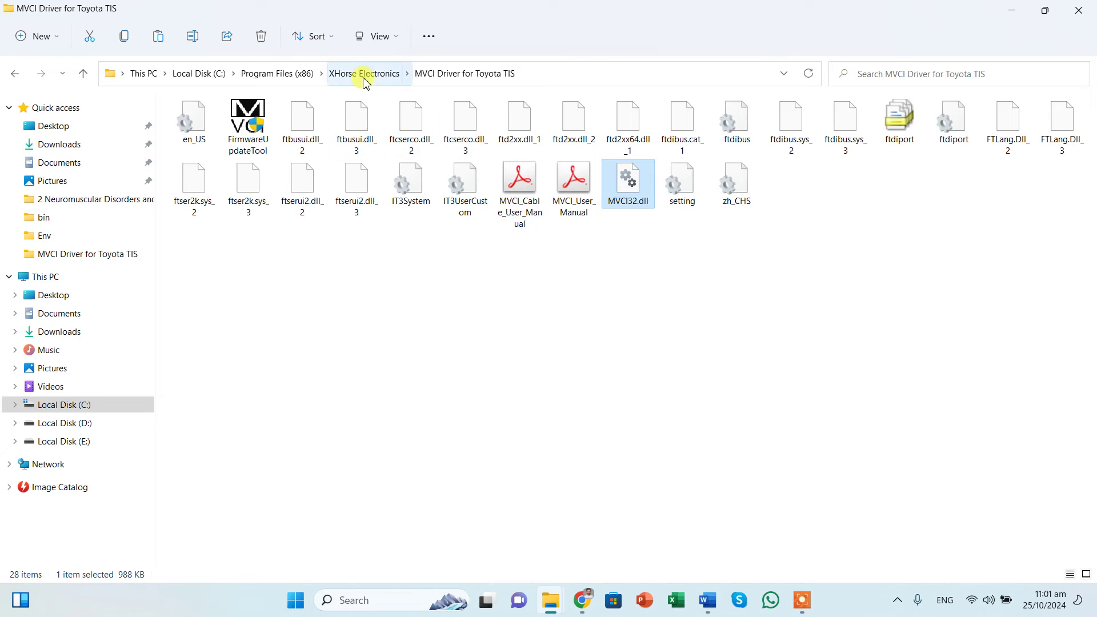
Step: Paste MVCI32.dll into Toyota Diagnostics\Techstream\bin, replacing the existing copy
click(311, 75)
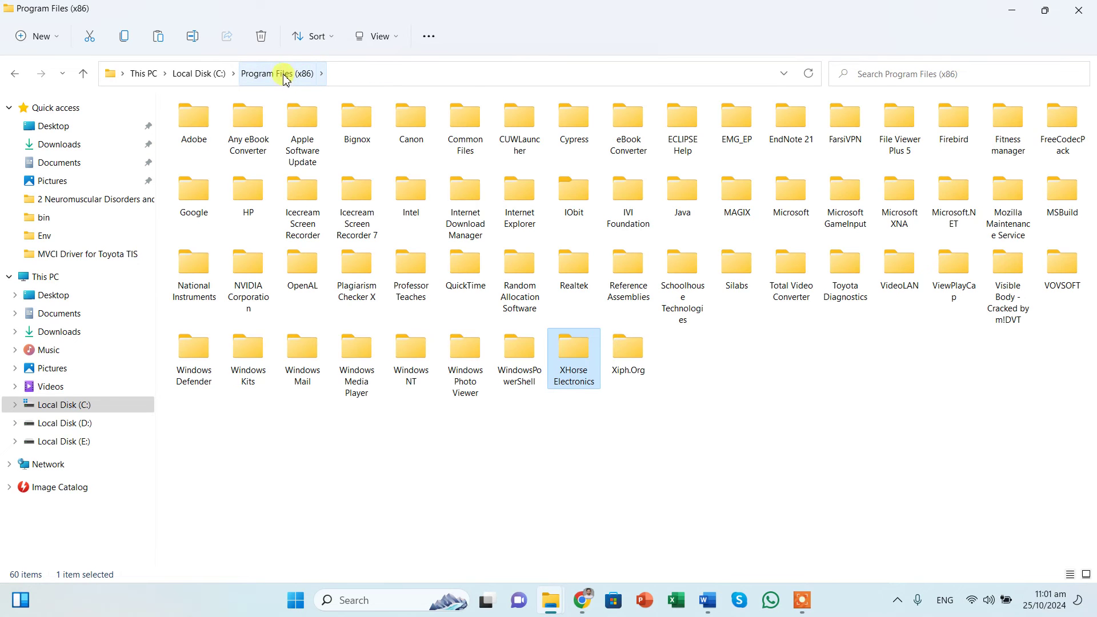
double_click(845, 270)
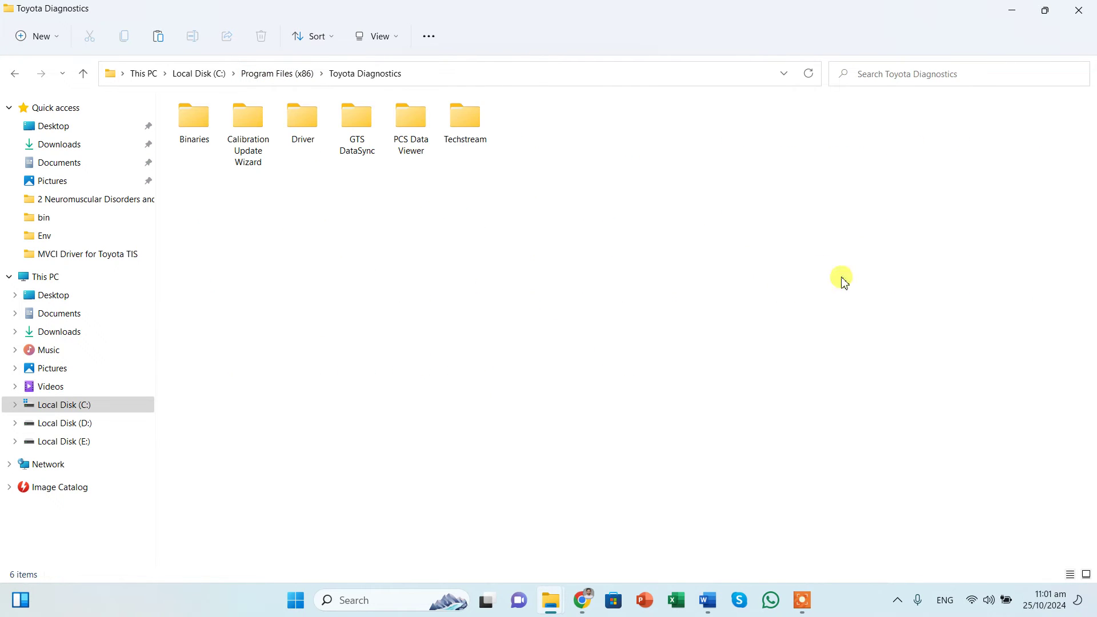
double_click(466, 133)
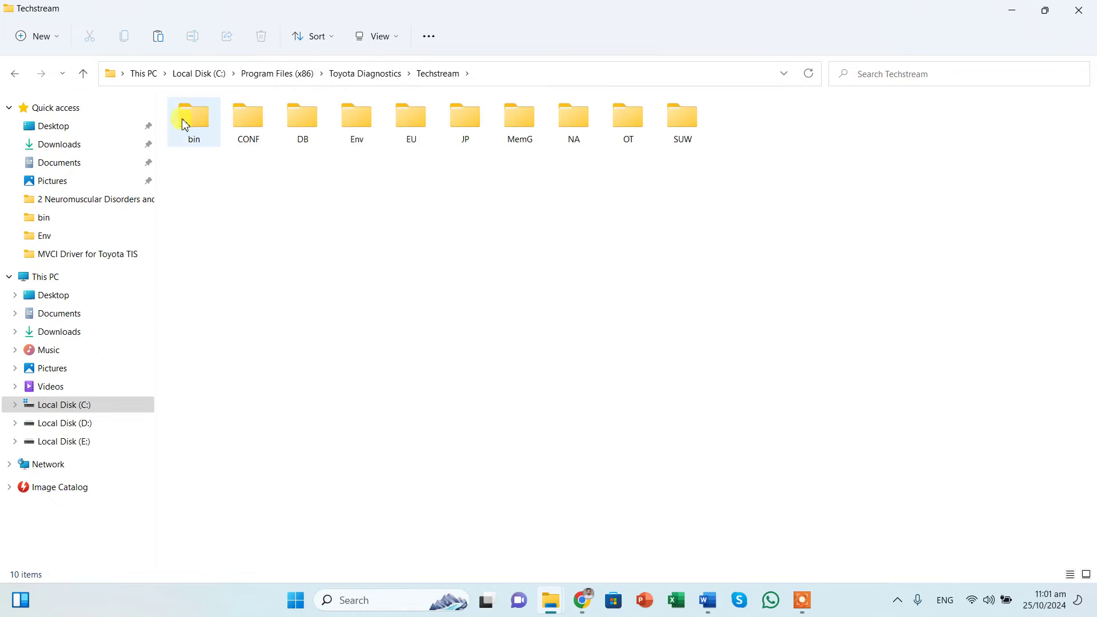
double_click(185, 124)
scroll(564, 306, down, 20)
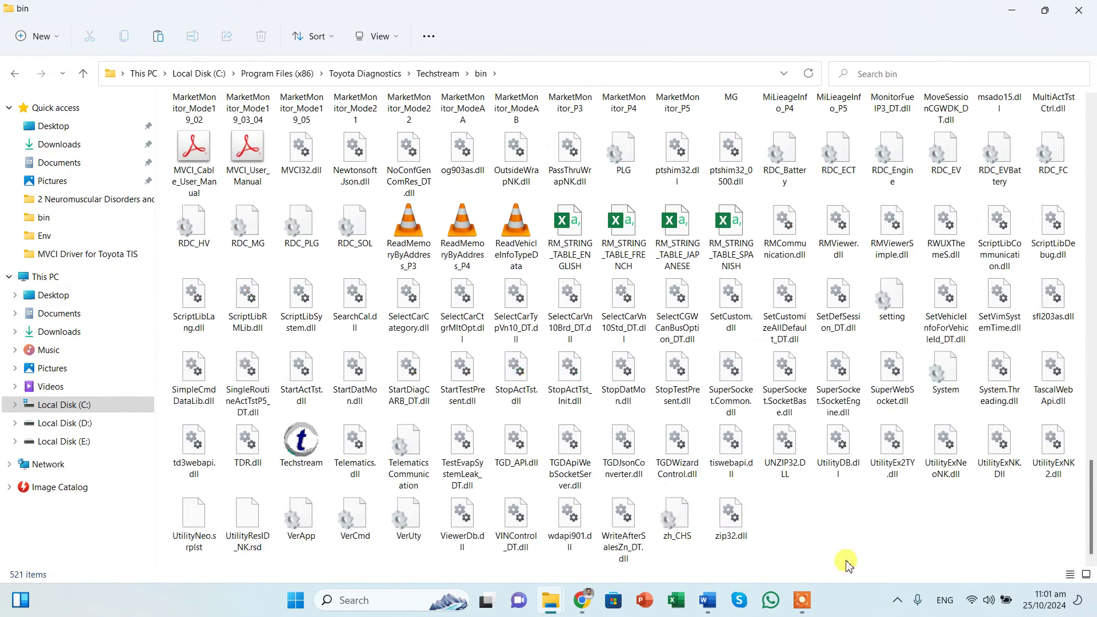
right_click(850, 559)
click(871, 564)
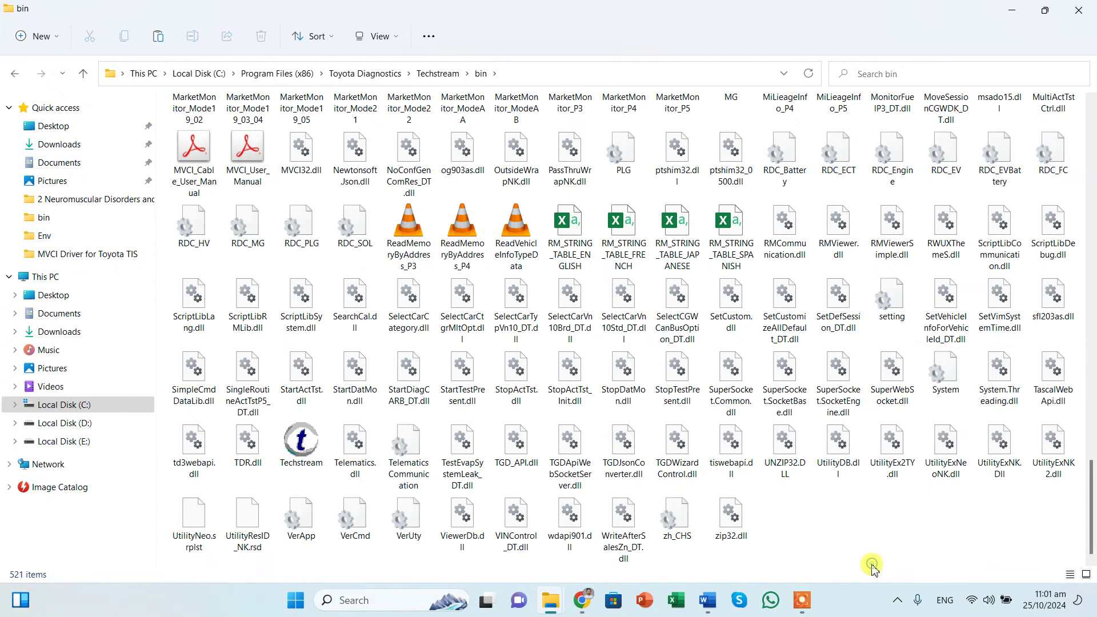
click(656, 226)
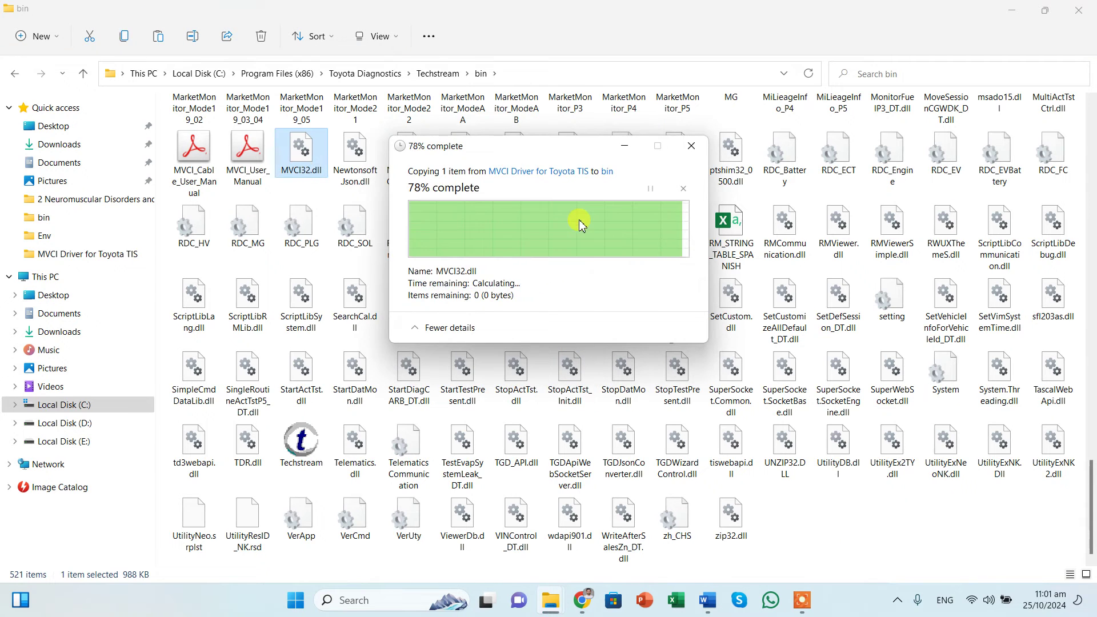
click(798, 503)
key(alt+Up)
key(alt+Up)
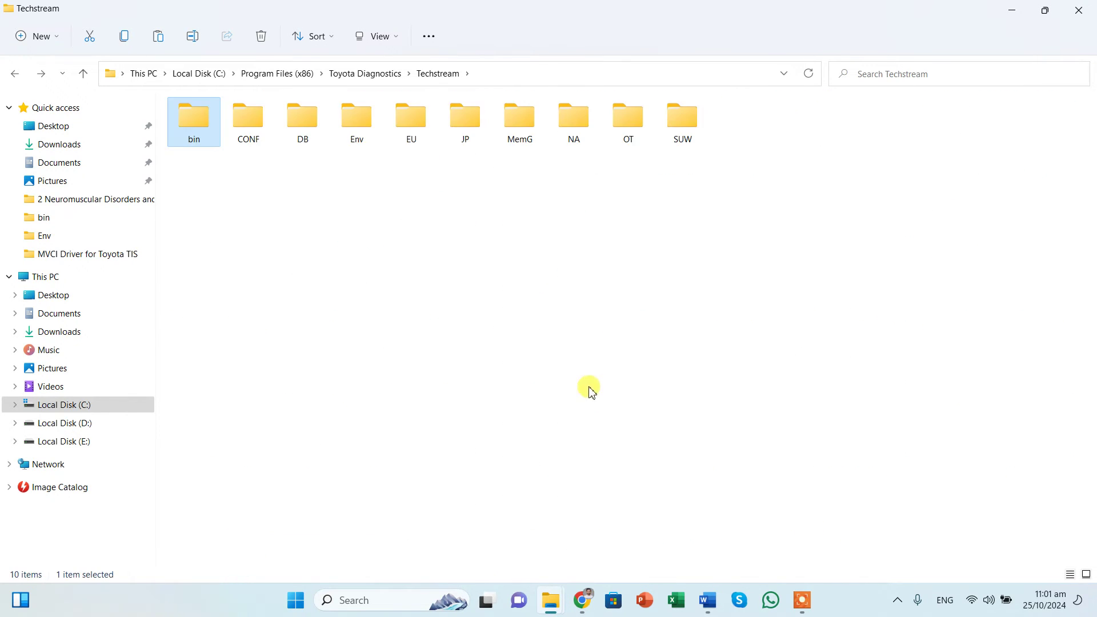
key(alt+Up)
Step: Paste MVCI32.dll at the root of Local Disk (C:), replacing it with administrator permission
click(660, 396)
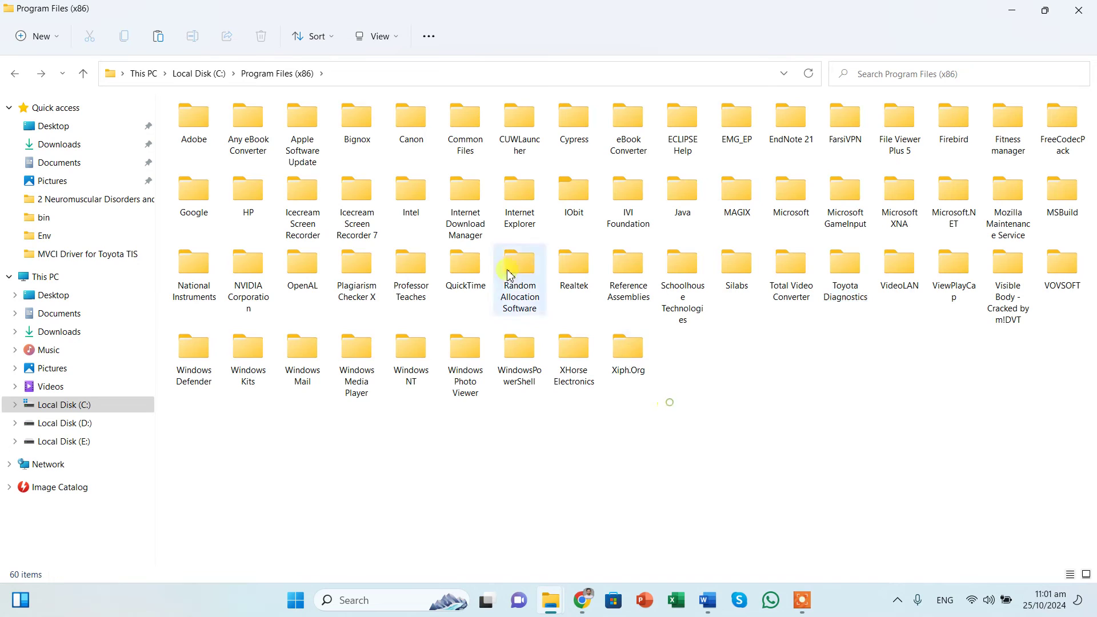
click(216, 77)
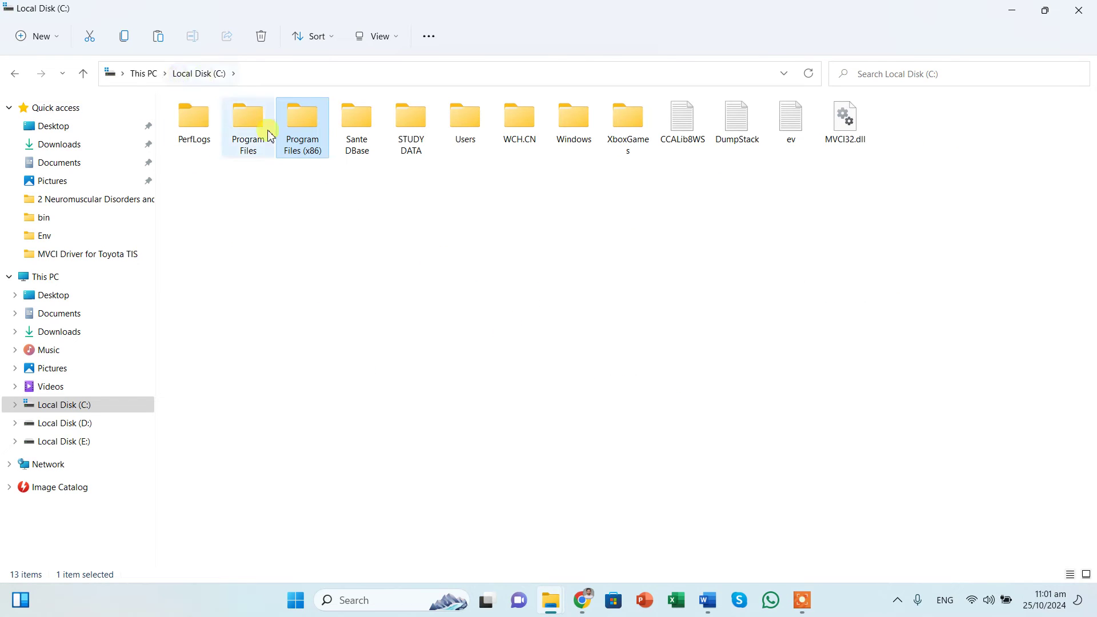
right_click(613, 212)
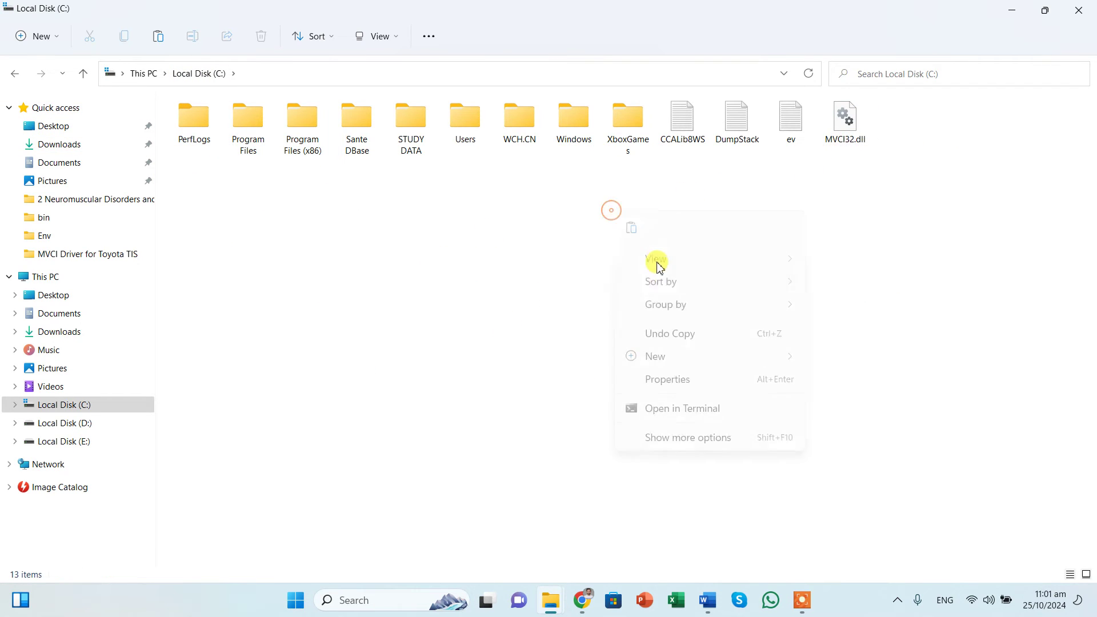
click(648, 232)
click(627, 221)
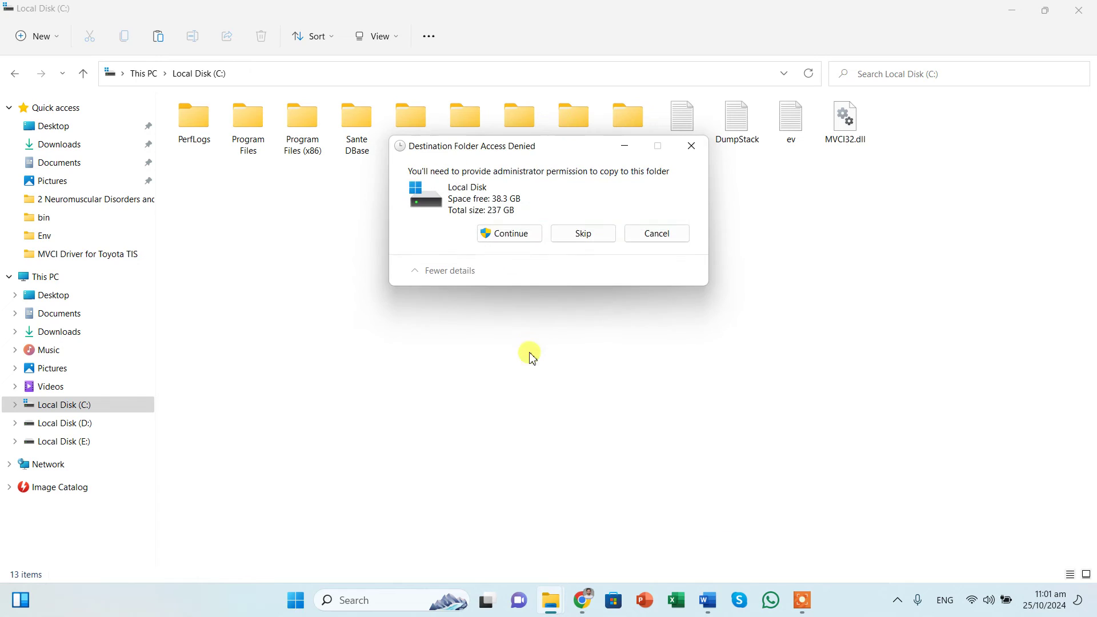
click(521, 235)
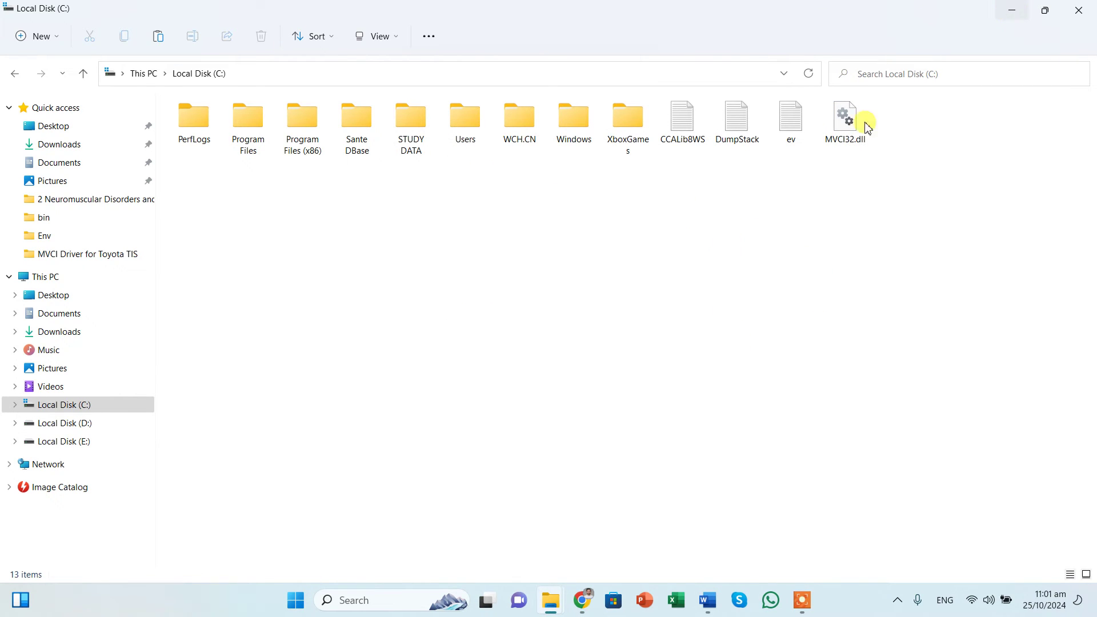
Step: Launch Techstream by running TS_loader from the bin folder
mouse_move(551, 600)
click(628, 527)
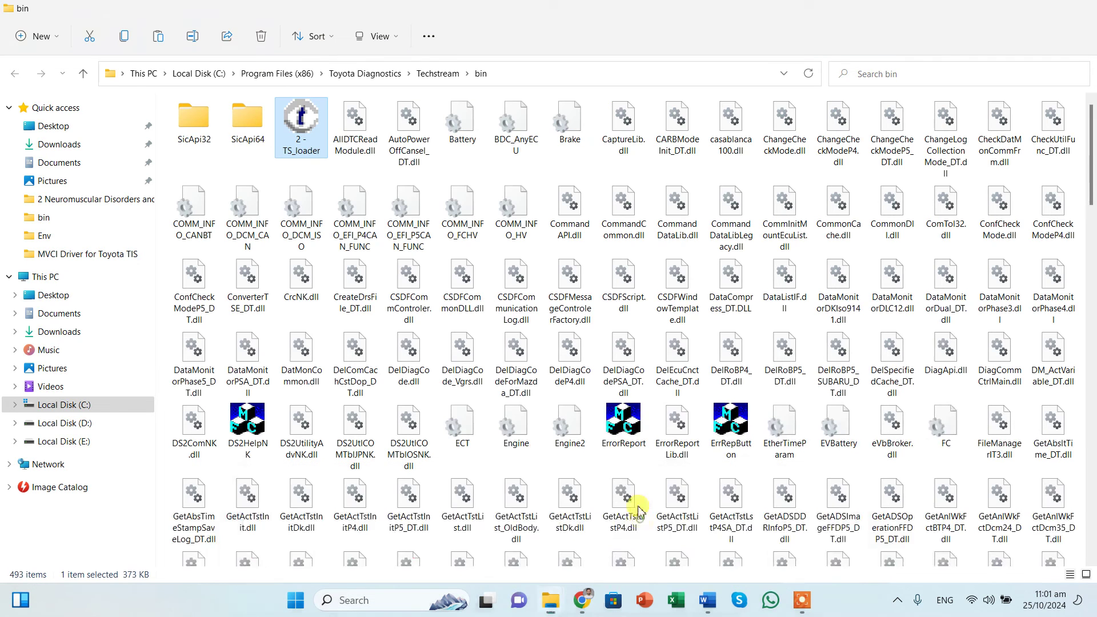
double_click(301, 123)
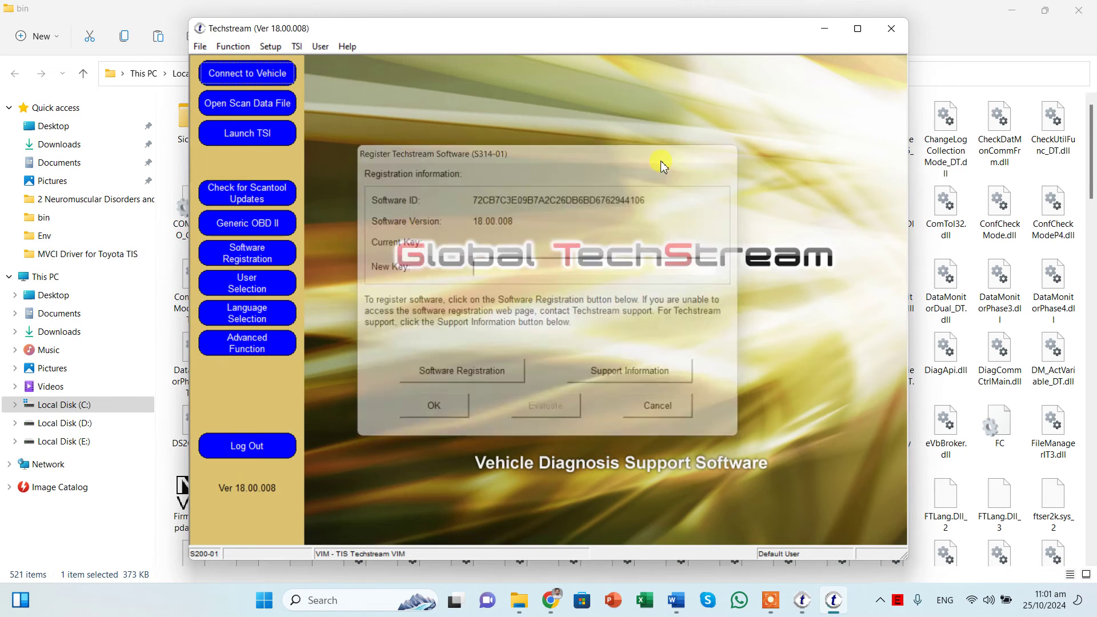
Step: Set the VIM interface to XHorse - MVCI and start connecting to the vehicle
click(269, 47)
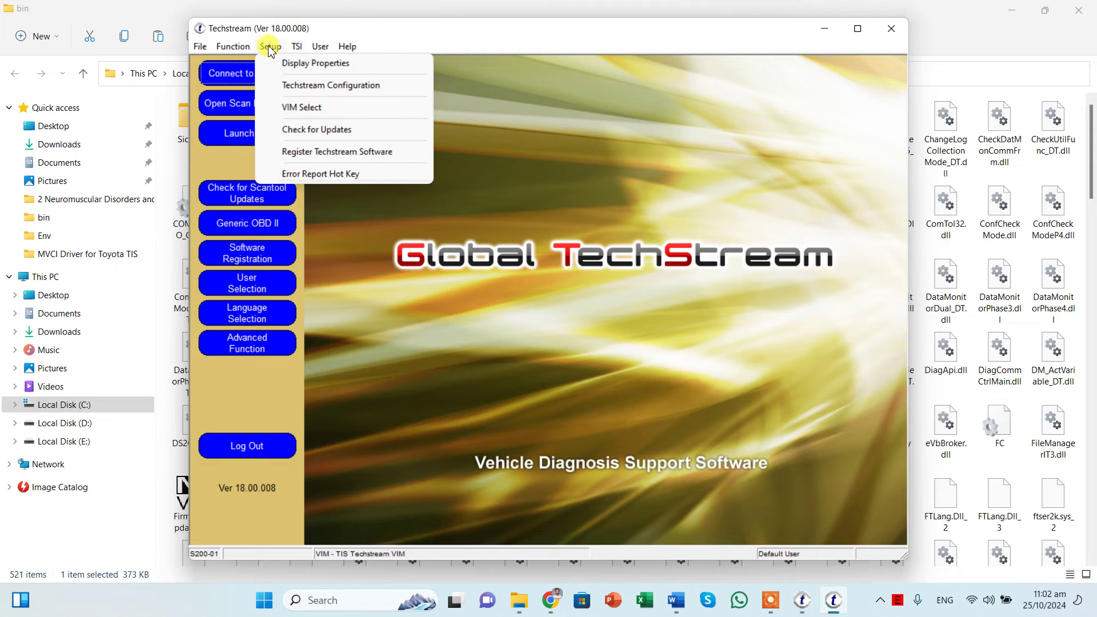
click(297, 109)
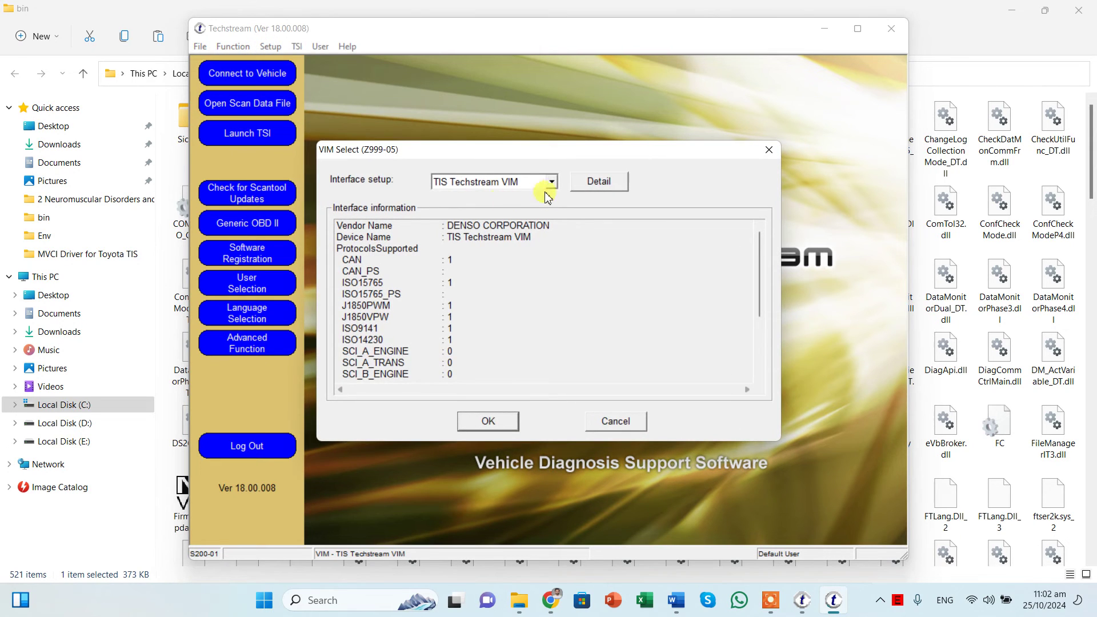
click(551, 182)
click(485, 211)
scroll(620, 283, down, 3)
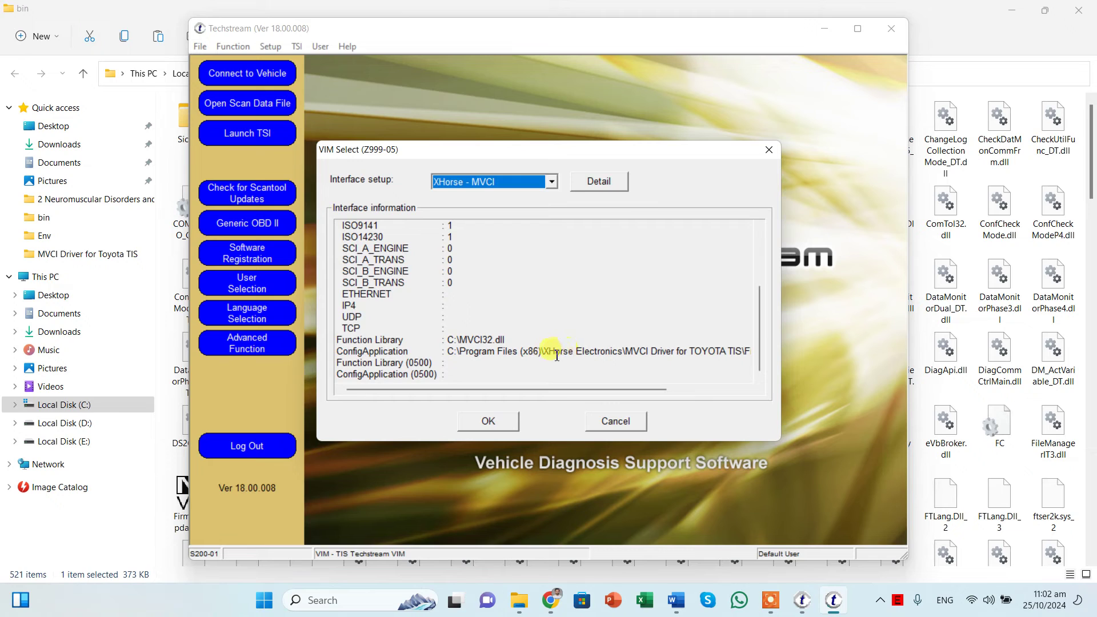
drag(546, 350, 575, 348)
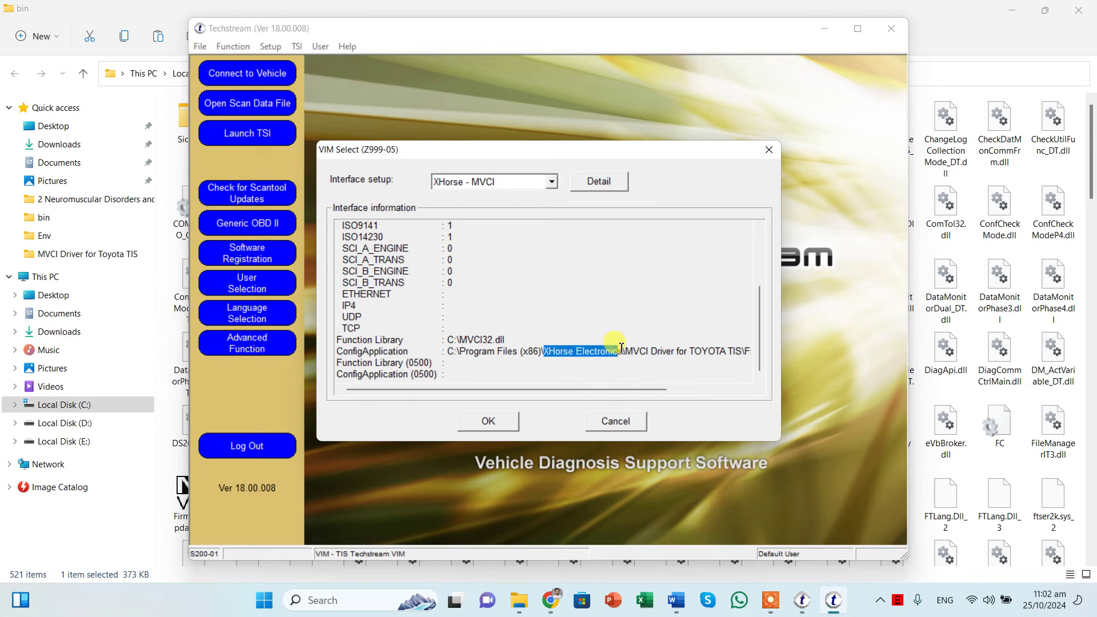
drag(620, 390, 695, 389)
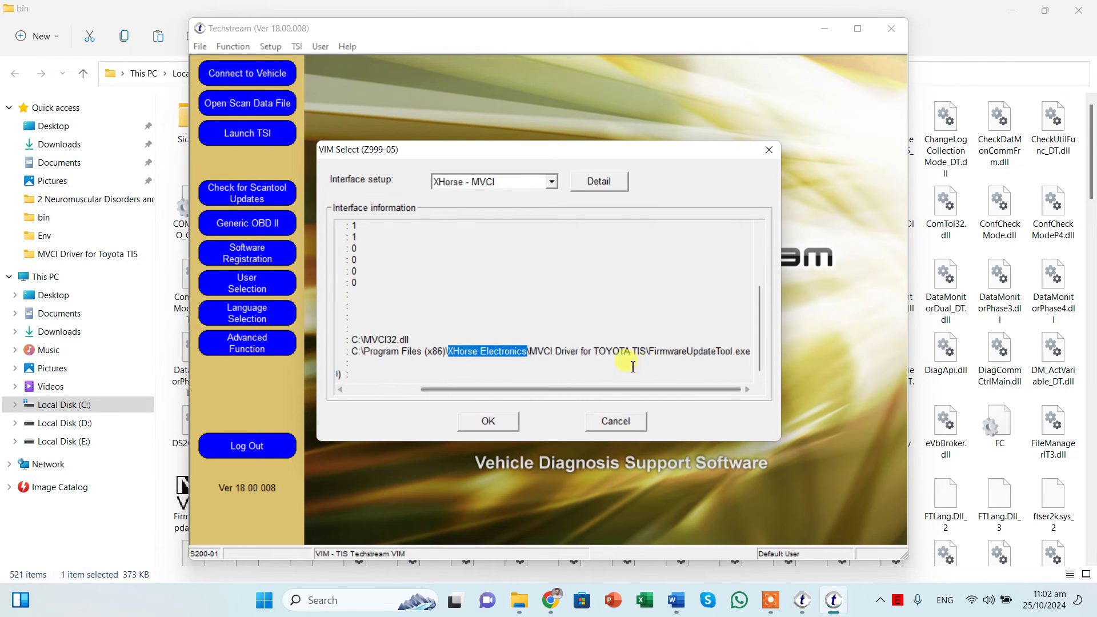
drag(530, 349, 643, 353)
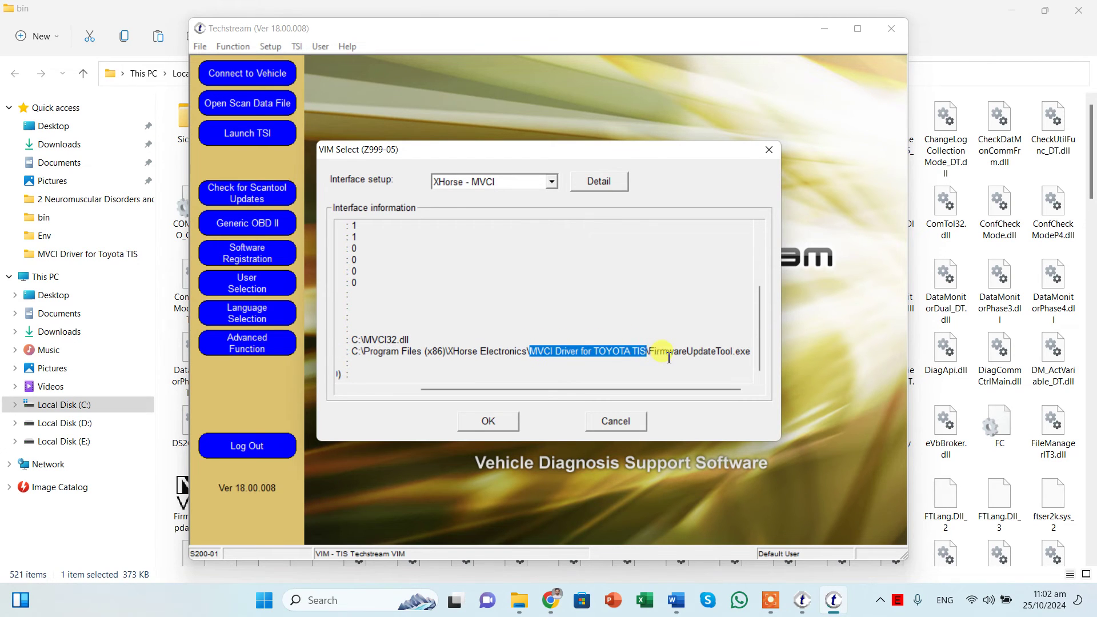
click(493, 421)
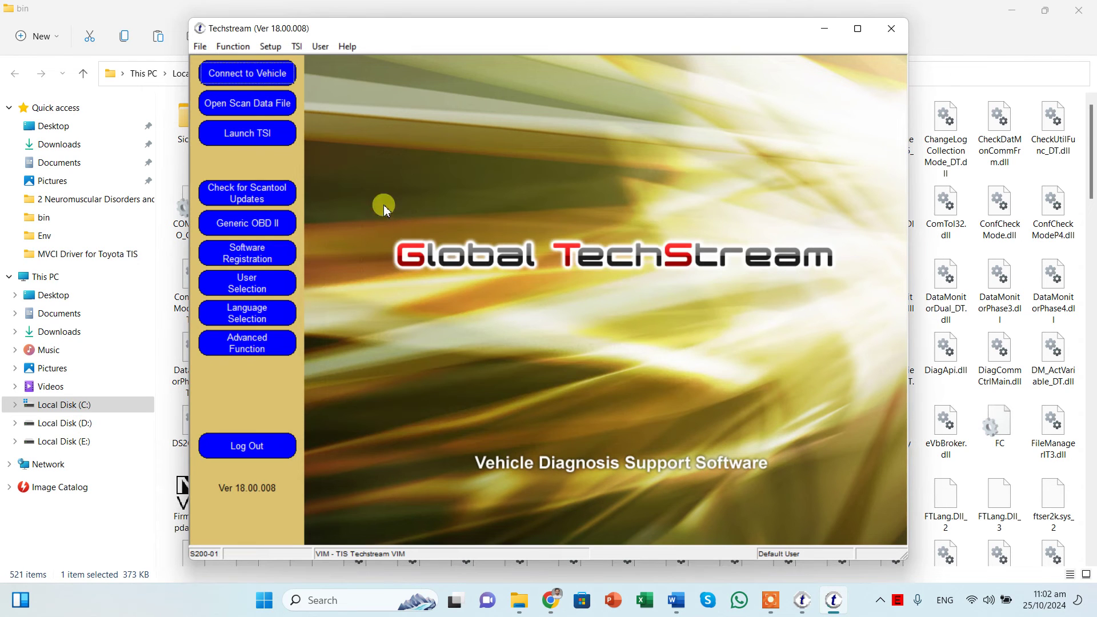
click(255, 81)
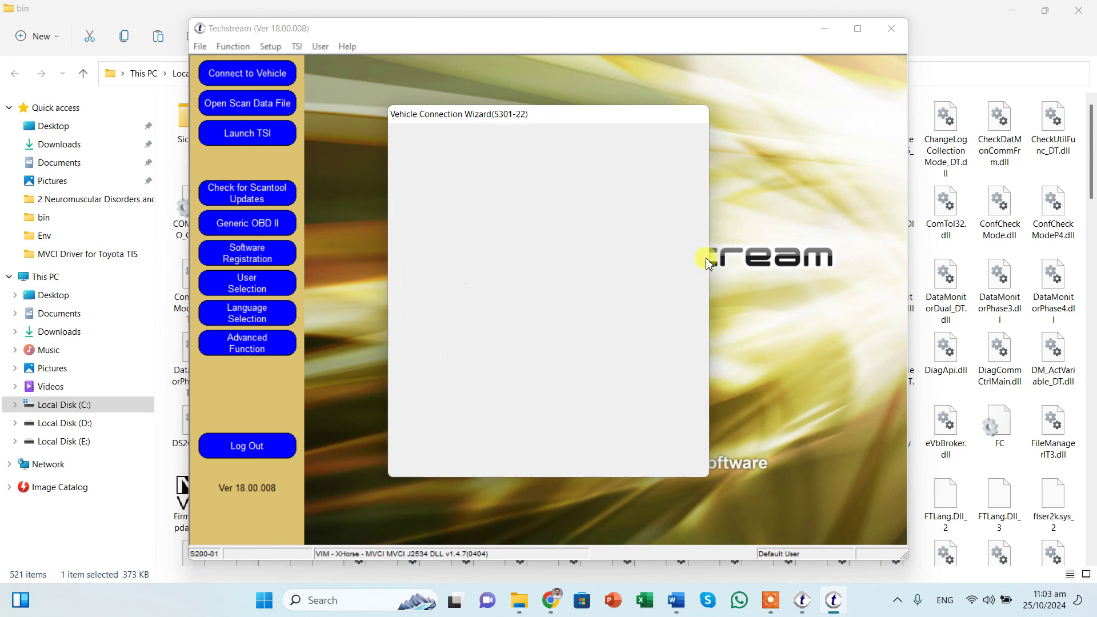
Step: Try to open the Model Code dropdown in the Vehicle Connection Wizard
click(660, 183)
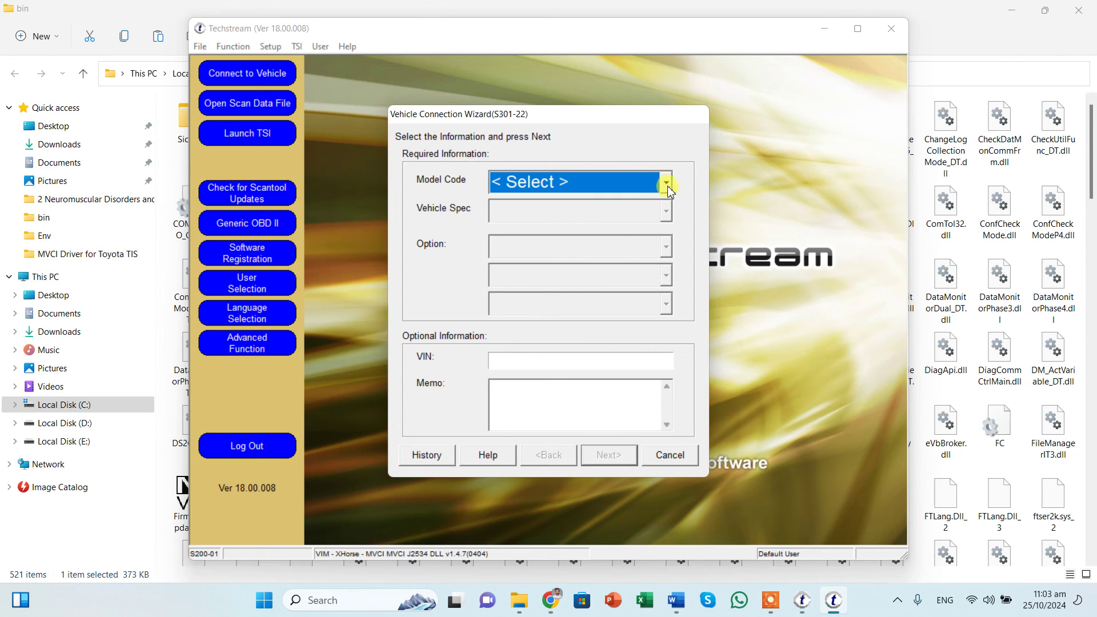
click(631, 189)
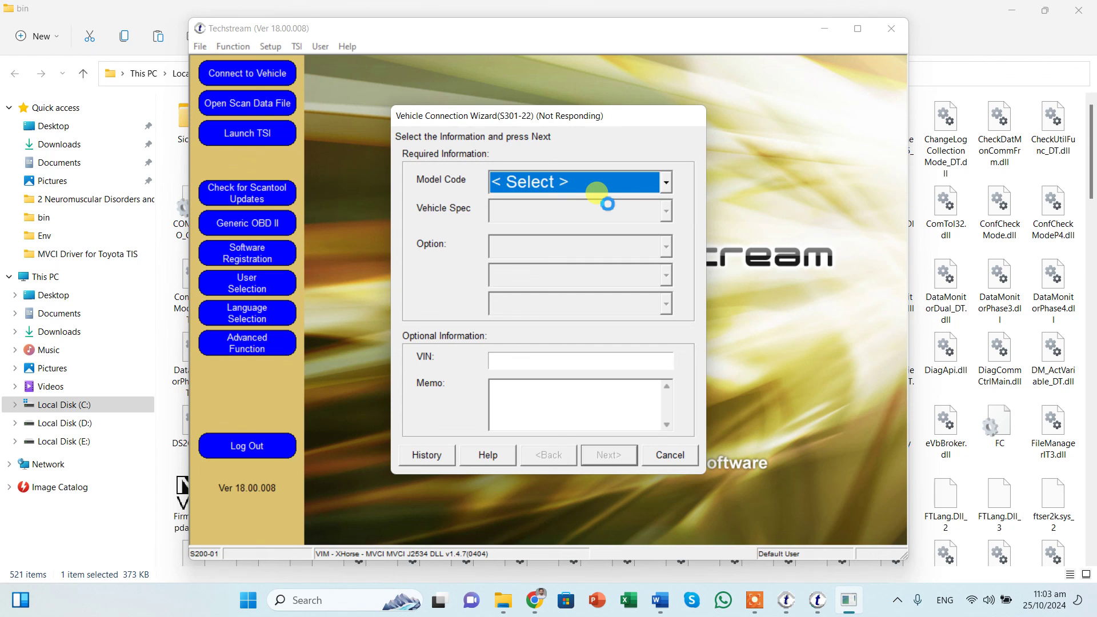
click(667, 182)
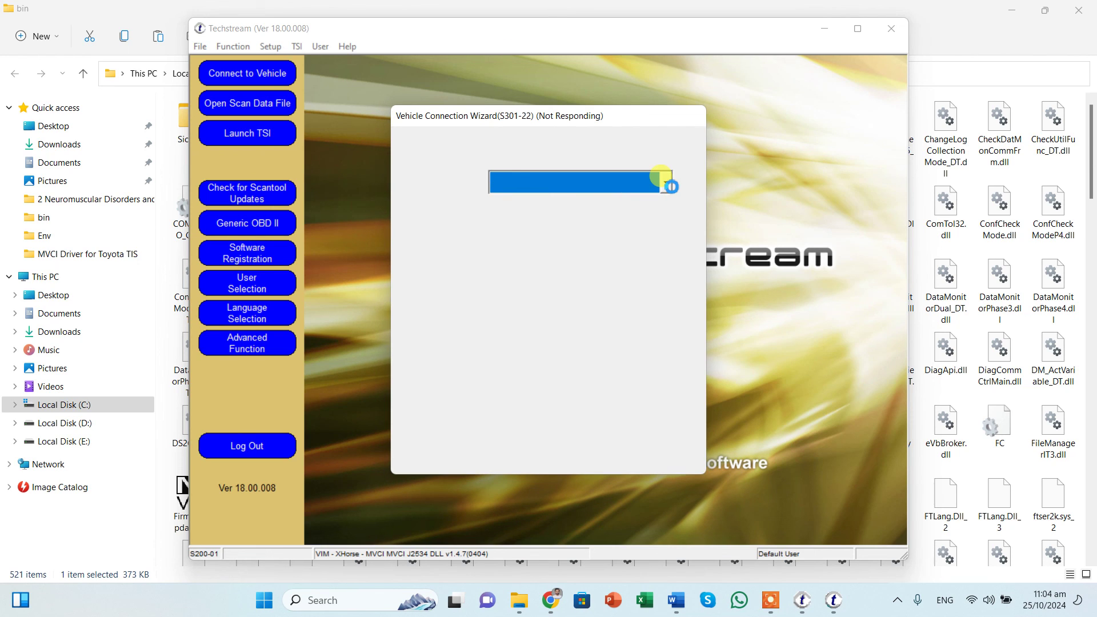